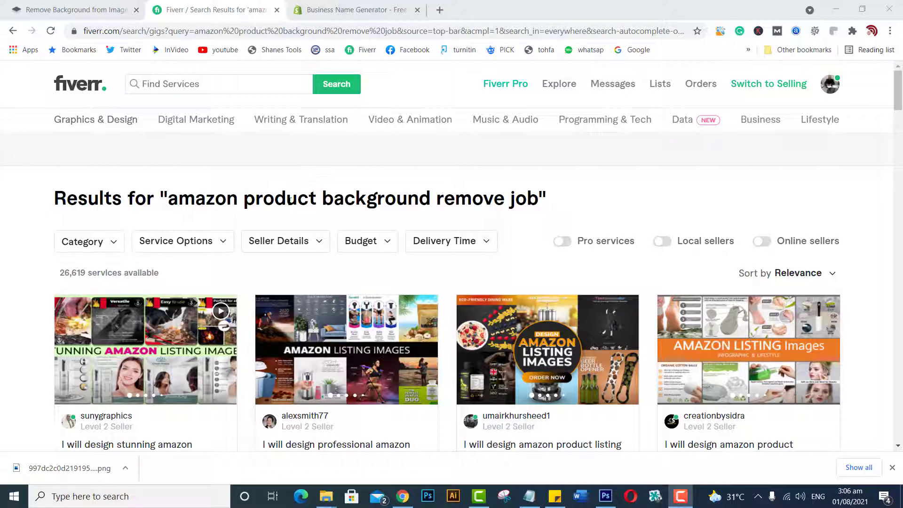
Examine the Fiverr results for "amazon product background remove job", including the number of services, gig titles and starting prices
{"action": "left_click_drag", "start_coordinate": [242, 203], "coordinate": [504, 193]}
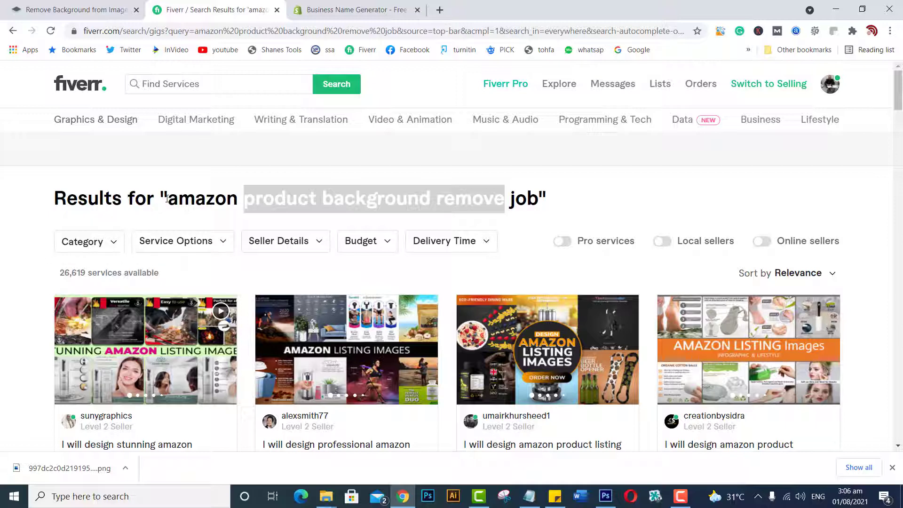
{"action": "left_click_drag", "start_coordinate": [167, 198], "coordinate": [430, 195]}
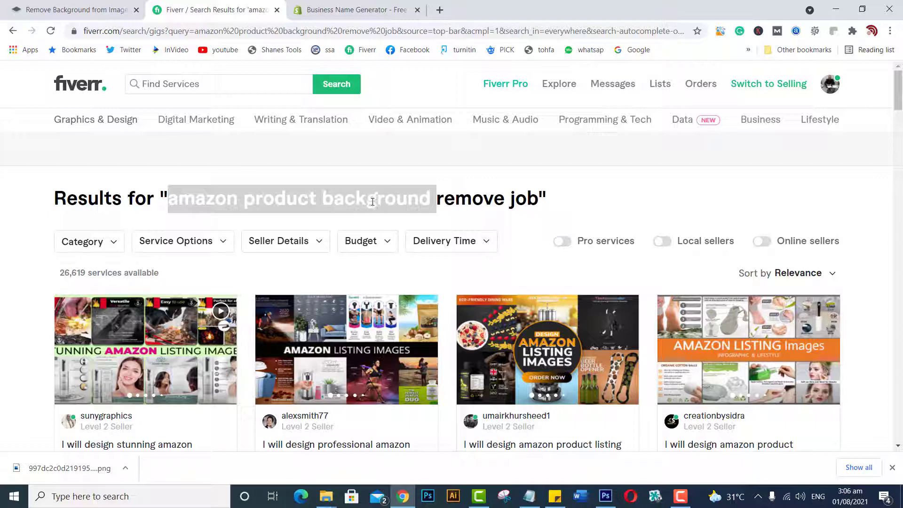
{"action": "scroll", "coordinate": [373, 201], "scroll_direction": "down", "scroll_amount": 1}
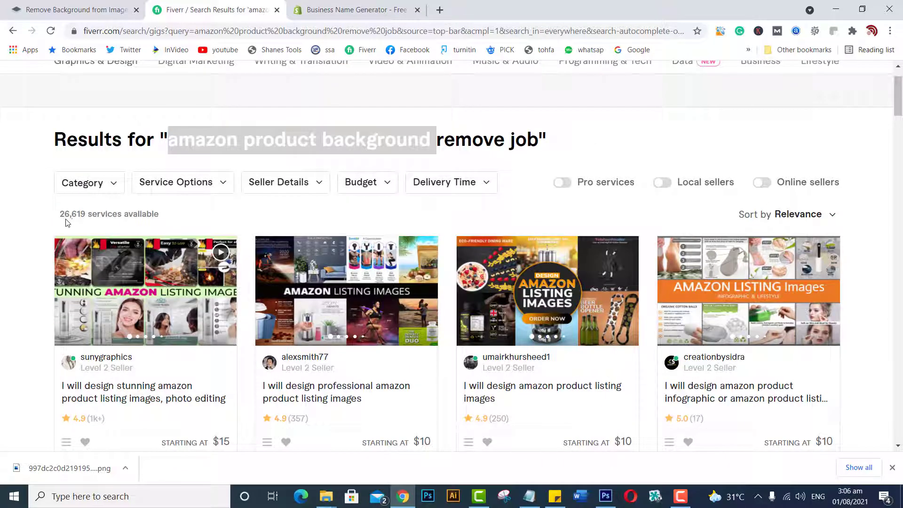
{"action": "left_click_drag", "start_coordinate": [55, 221], "coordinate": [170, 220]}
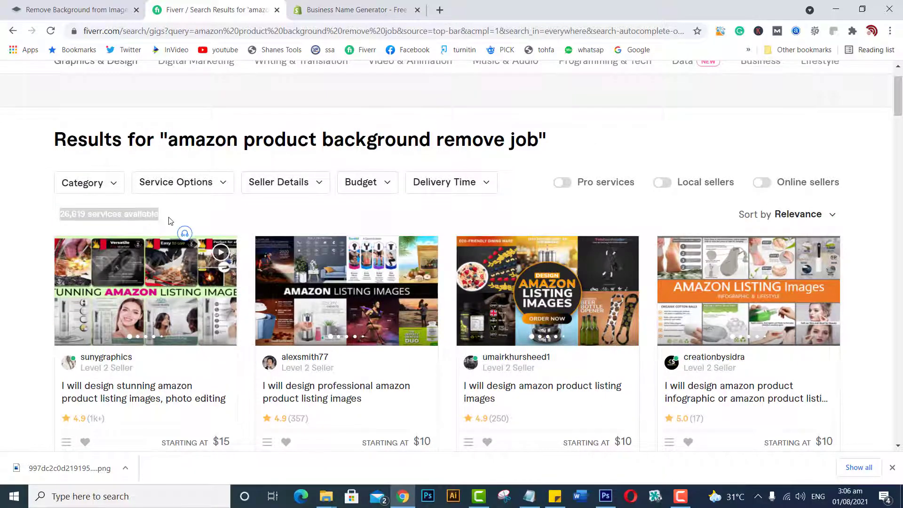
{"action": "scroll", "coordinate": [169, 221], "scroll_direction": "down", "scroll_amount": 4}
{"action": "scroll", "coordinate": [167, 223], "scroll_direction": "down", "scroll_amount": 3}
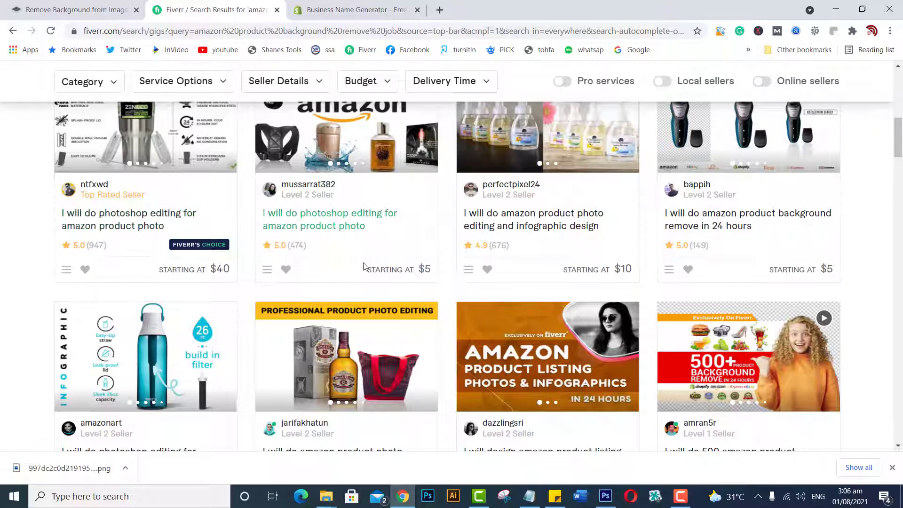
{"action": "scroll", "coordinate": [543, 260], "scroll_direction": "down", "scroll_amount": 7}
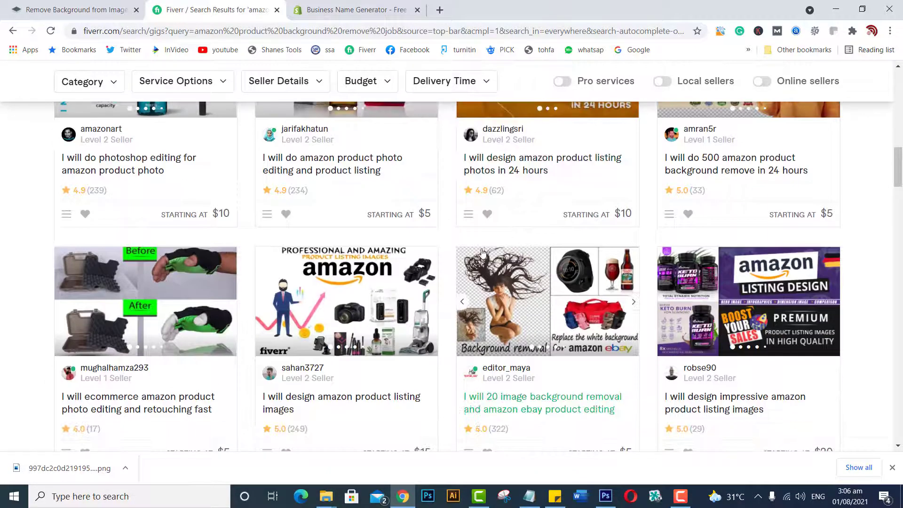
{"action": "scroll", "coordinate": [347, 255], "scroll_direction": "up", "scroll_amount": 5}
{"action": "scroll", "coordinate": [346, 255], "scroll_direction": "up", "scroll_amount": 8}
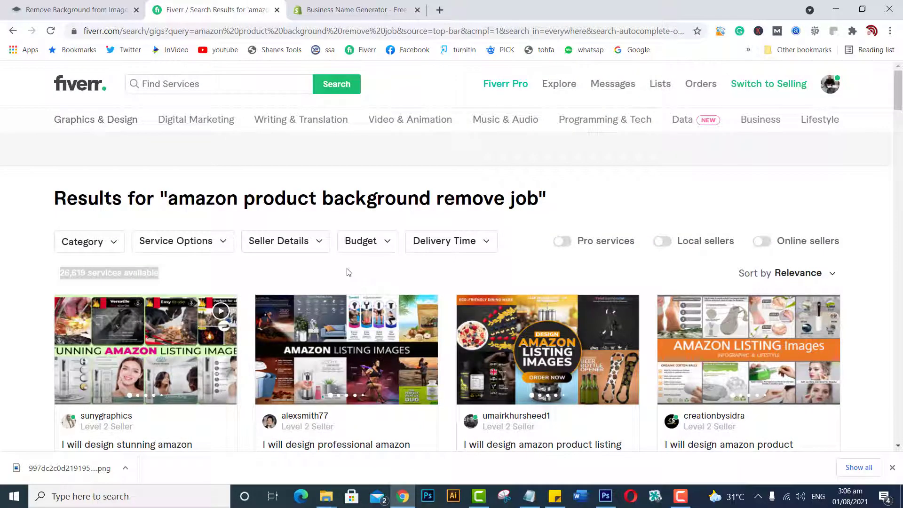
{"action": "scroll", "coordinate": [315, 250], "scroll_direction": "down", "scroll_amount": 2}
{"action": "scroll", "coordinate": [315, 250], "scroll_direction": "down", "scroll_amount": 5}
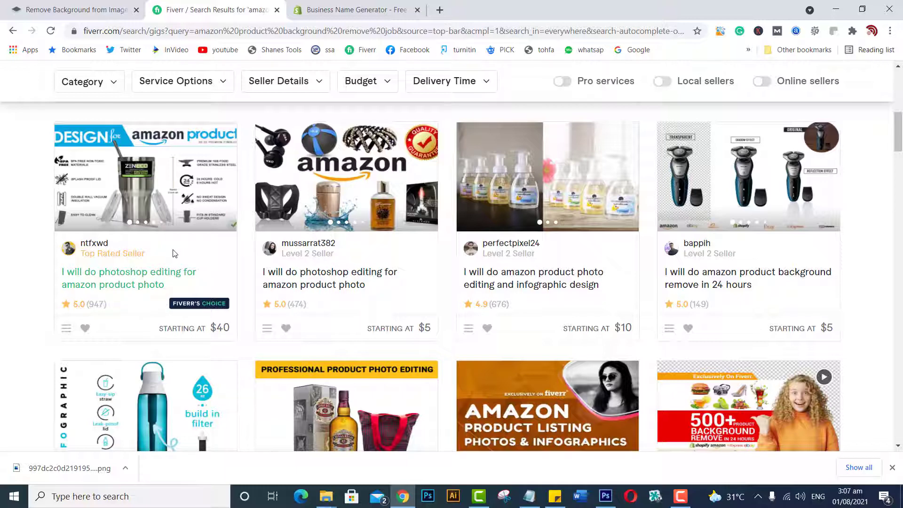
{"action": "scroll", "coordinate": [210, 256], "scroll_direction": "down", "scroll_amount": 4}
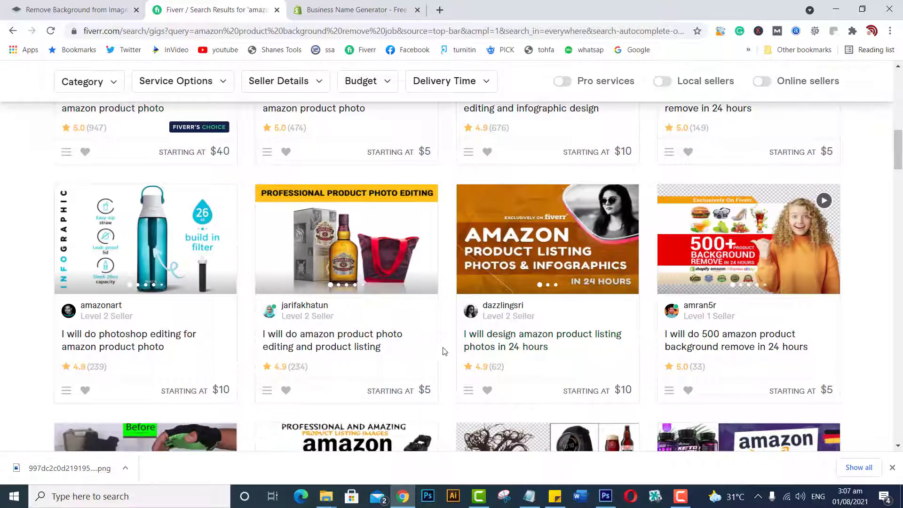
{"action": "scroll", "coordinate": [441, 352], "scroll_direction": "down", "scroll_amount": 4}
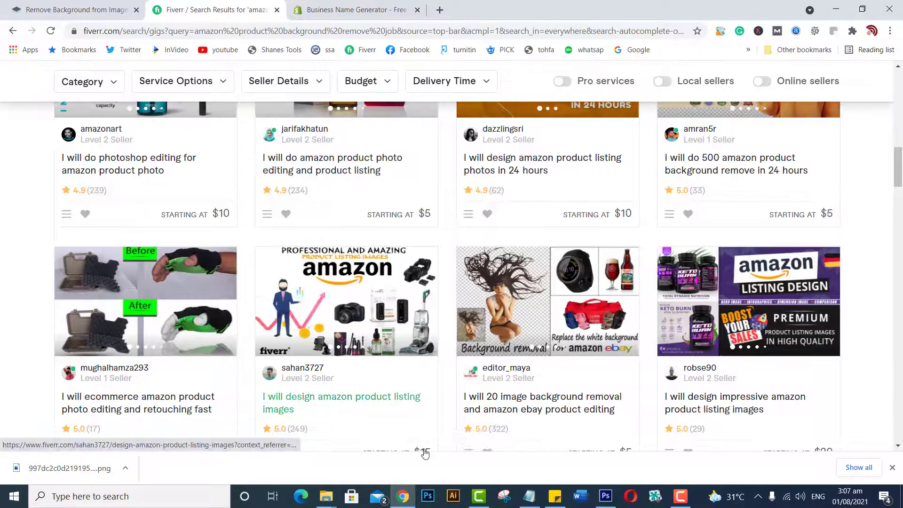
Switch to Photoshop and open the flag photo 0 (17).jpg from the photos folder
{"action": "left_click", "coordinate": [611, 503]}
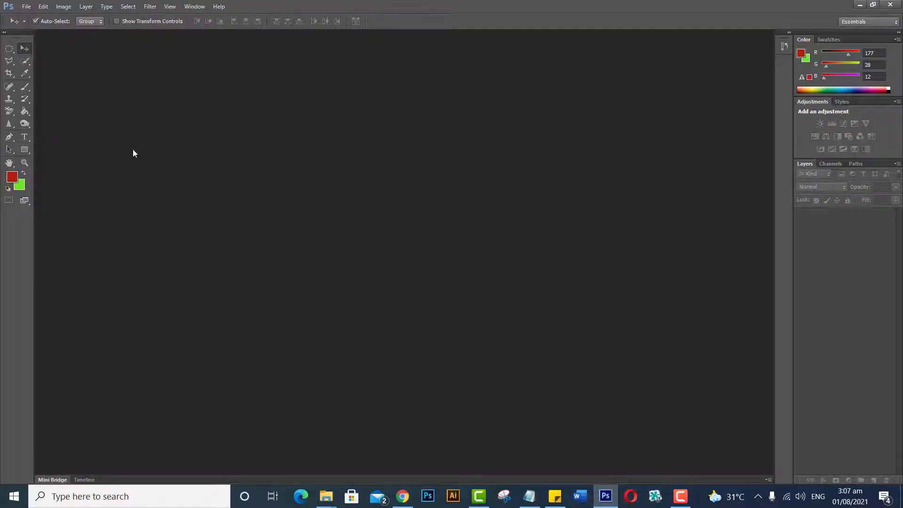
{"action": "left_click", "coordinate": [26, 6]}
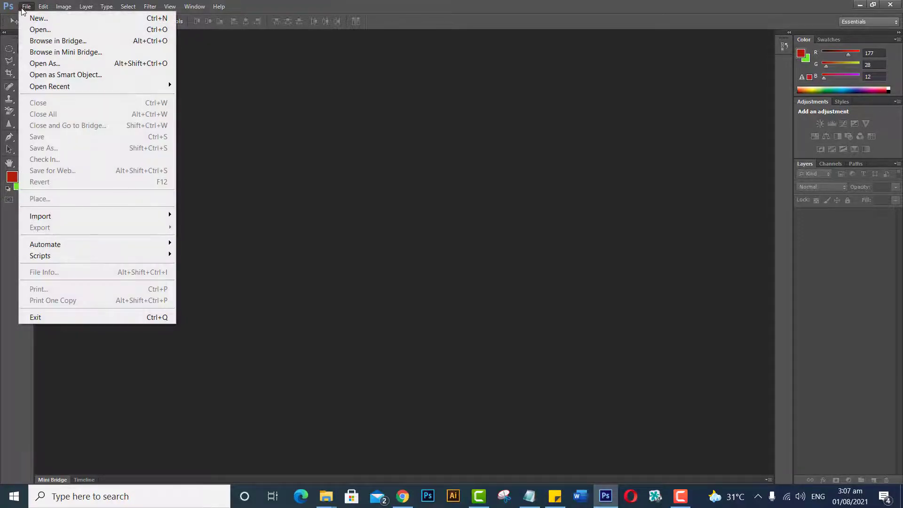
{"action": "left_click", "coordinate": [420, 194]}
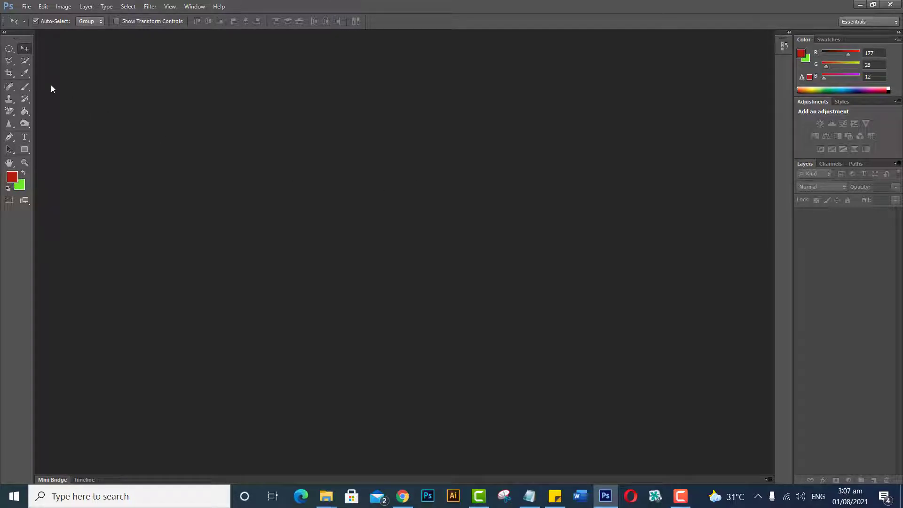
{"action": "left_click", "coordinate": [26, 7]}
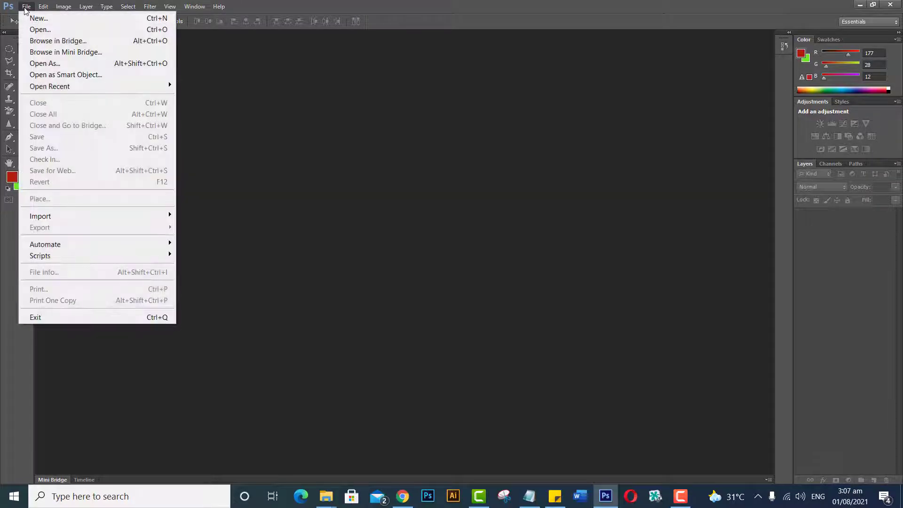
{"action": "left_click", "coordinate": [41, 30]}
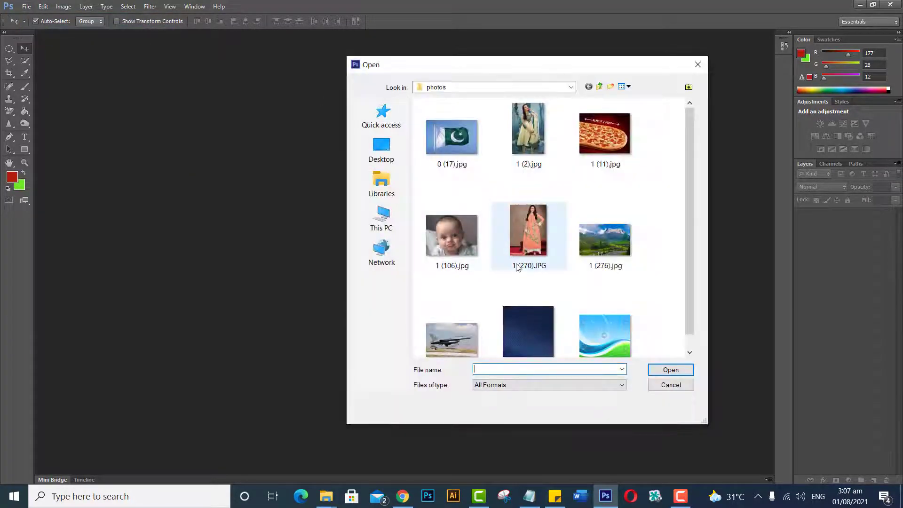
{"action": "left_click", "coordinate": [438, 145]}
{"action": "left_click", "coordinate": [667, 371]}
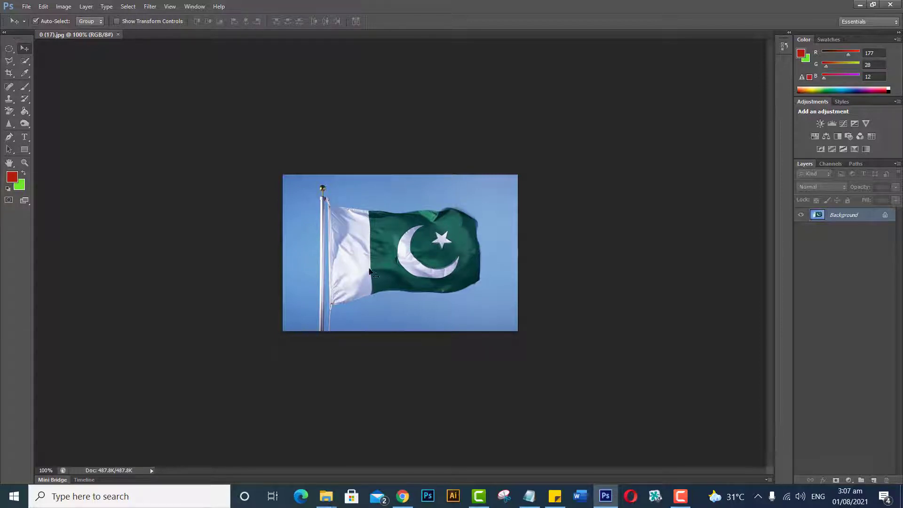
Open the photo 1 (270).JPG of the woman in the orange dress as a second document
{"action": "left_click", "coordinate": [26, 7]}
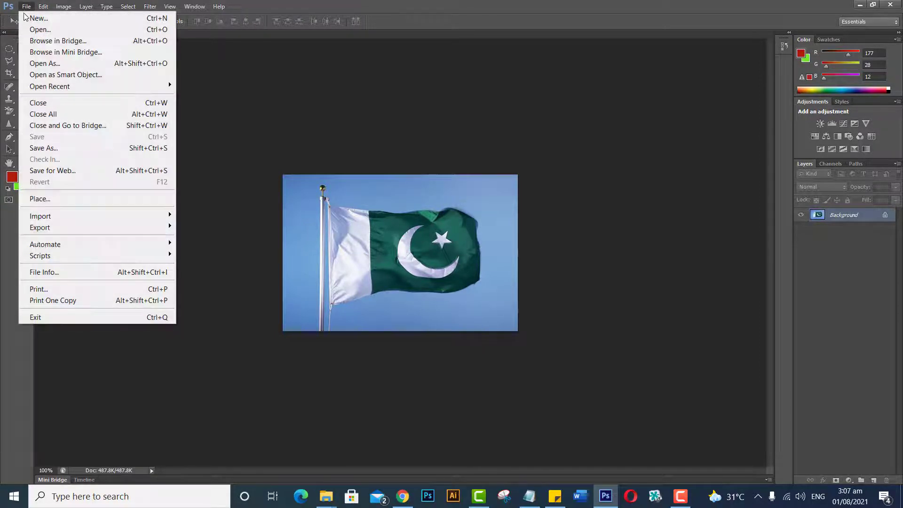
{"action": "left_click", "coordinate": [29, 27]}
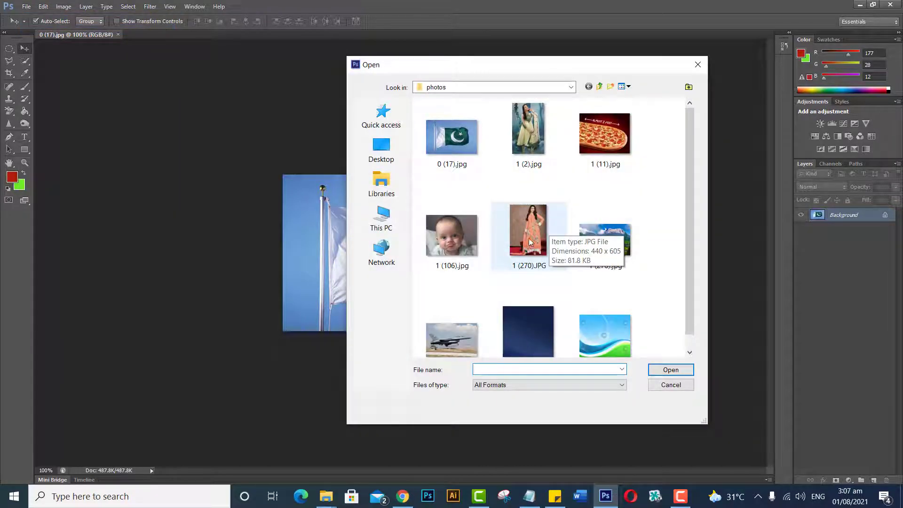
{"action": "left_click", "coordinate": [529, 242]}
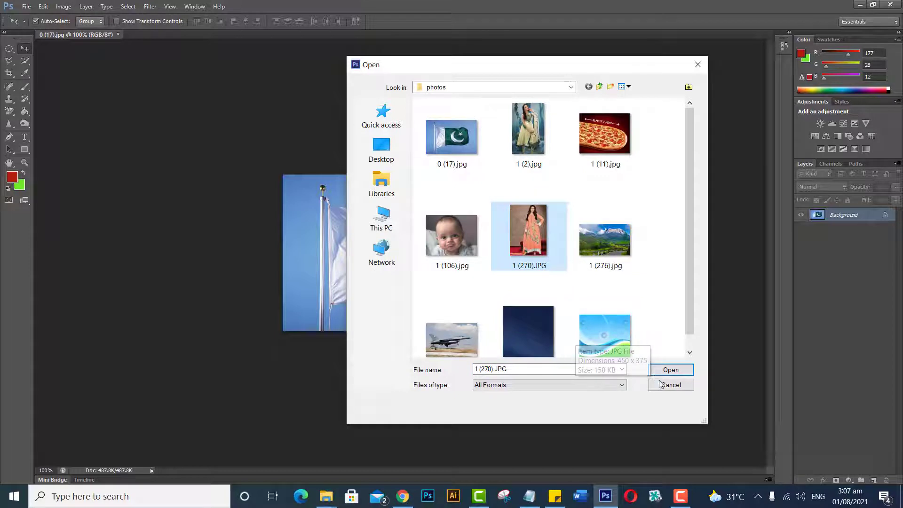
{"action": "left_click", "coordinate": [683, 370]}
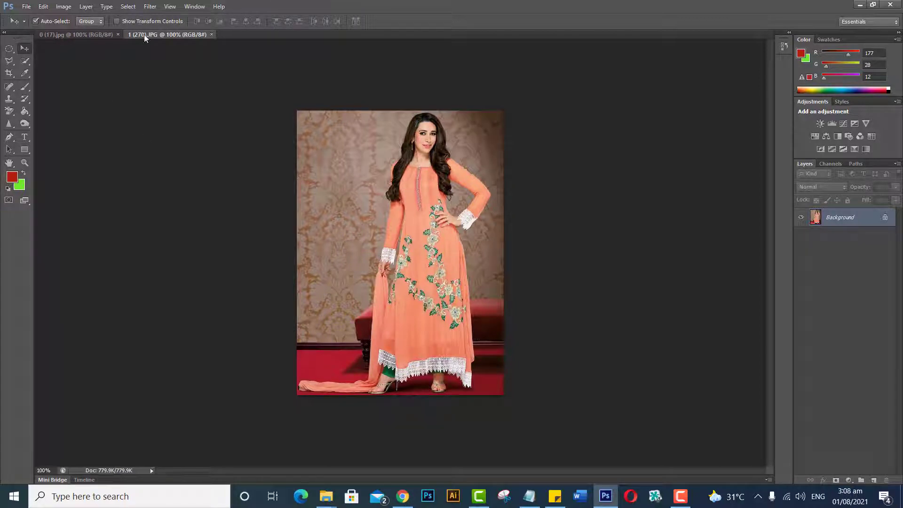
Float both photos in separate windows side by side and make the flag photo's window taller
{"action": "left_click_drag", "start_coordinate": [144, 34], "coordinate": [219, 74]}
{"action": "left_click_drag", "start_coordinate": [287, 70], "coordinate": [562, 87]}
{"action": "left_click_drag", "start_coordinate": [92, 34], "coordinate": [107, 77]}
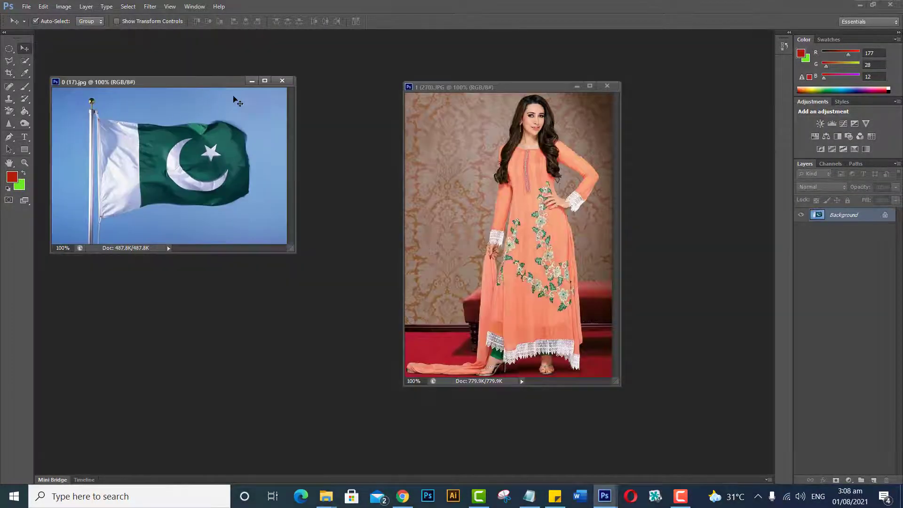
{"action": "left_click_drag", "start_coordinate": [186, 81], "coordinate": [261, 79]}
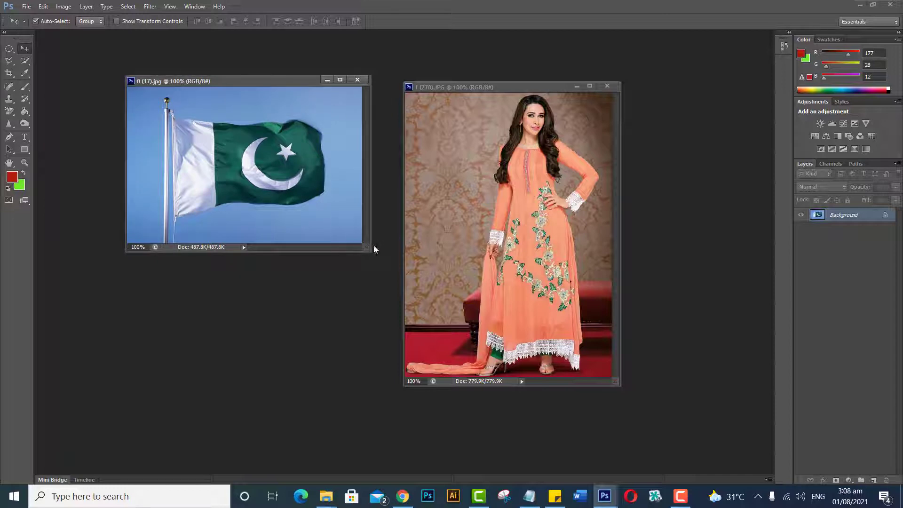
{"action": "left_click_drag", "start_coordinate": [373, 249], "coordinate": [362, 311]}
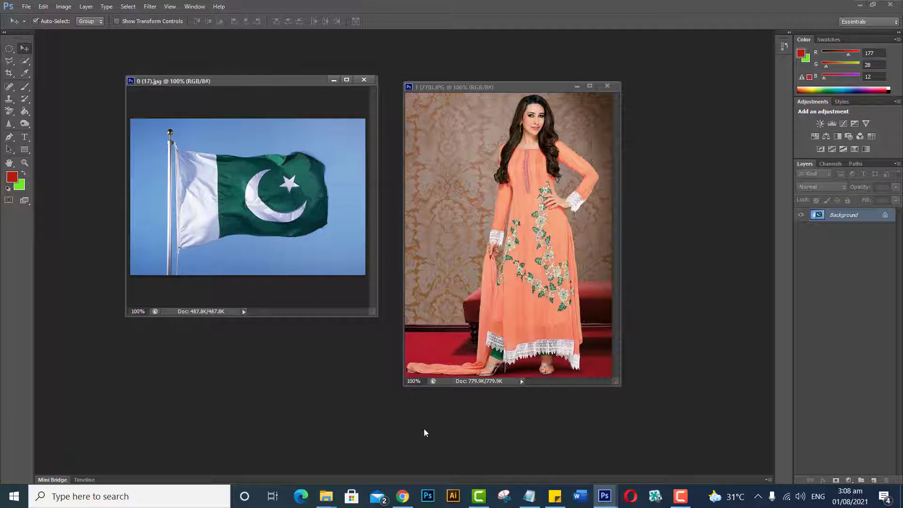
Switch to Chrome and open the remove.bg website in a new tab
{"action": "left_click", "coordinate": [405, 502]}
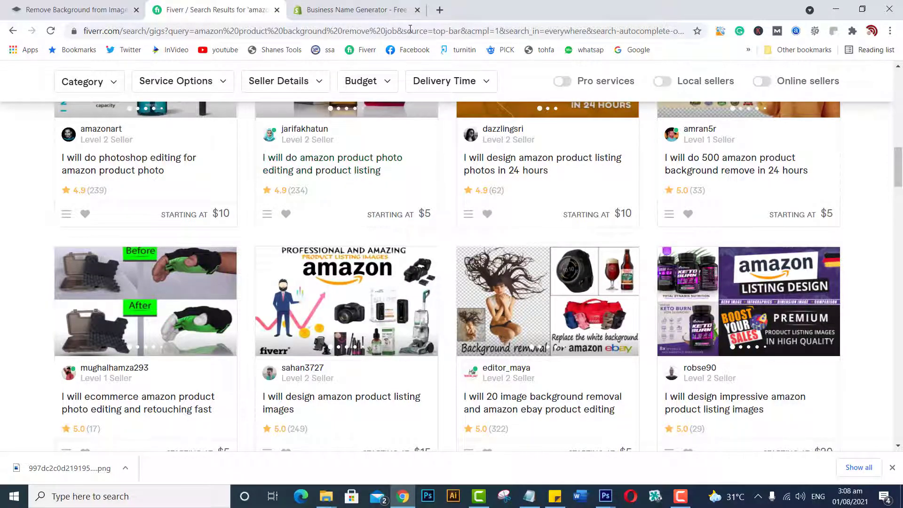
{"action": "left_click", "coordinate": [439, 10]}
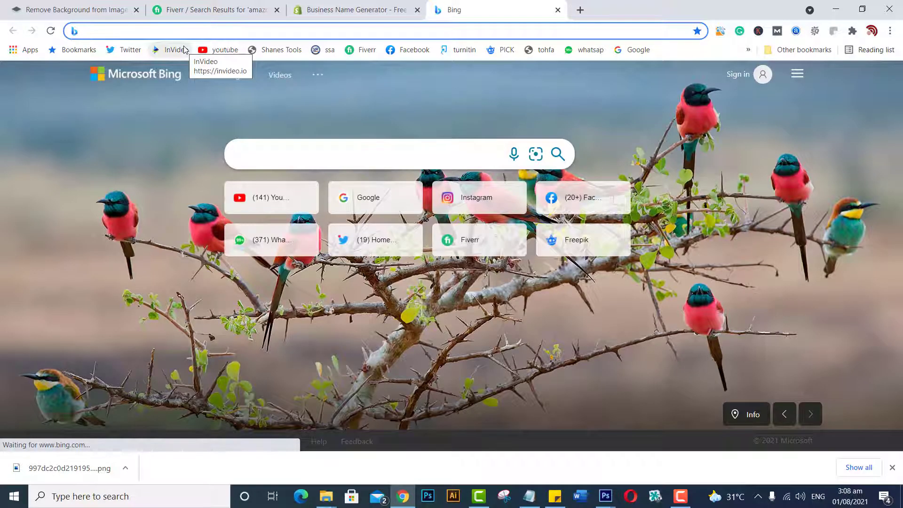
{"action": "type", "text": "re"}
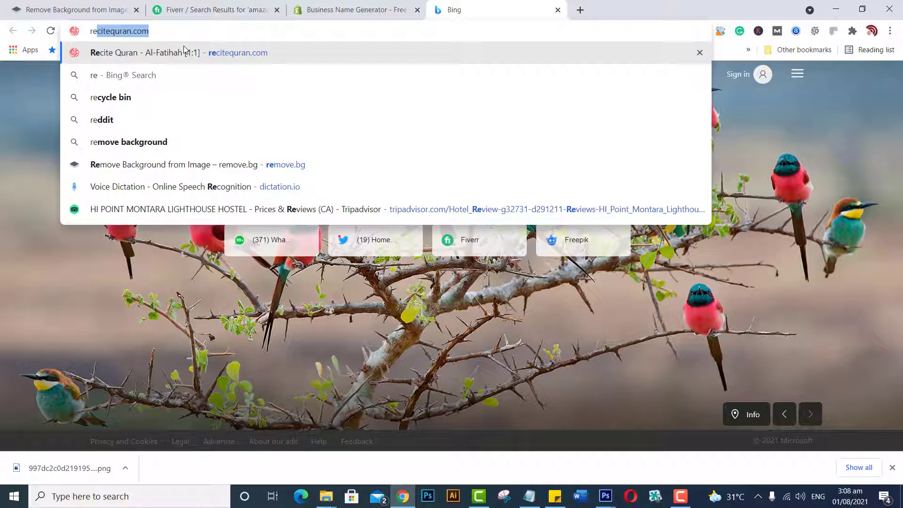
{"action": "type", "text": "move.bg"}
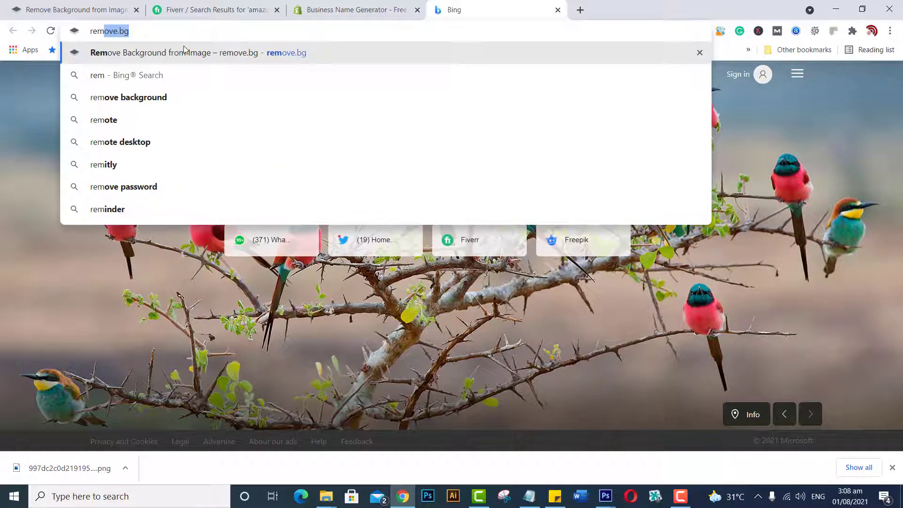
{"action": "key", "text": "Right"}
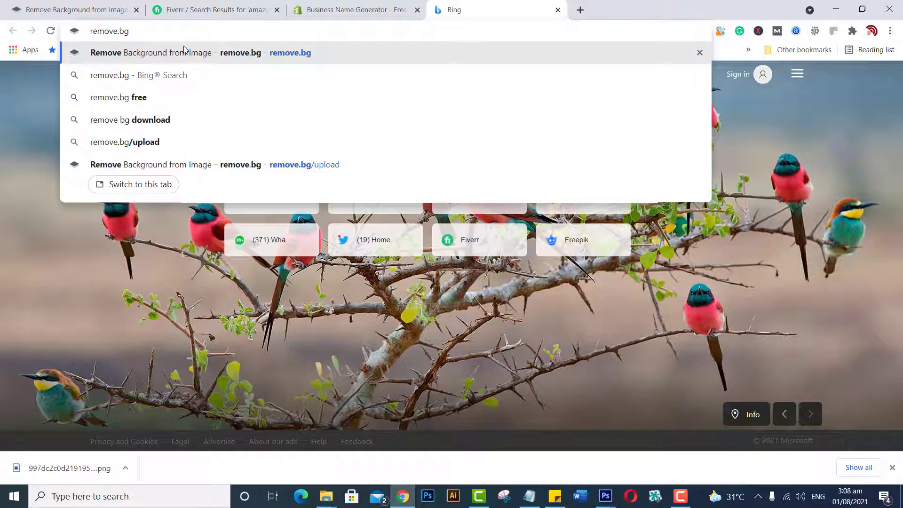
{"action": "key", "text": "Return"}
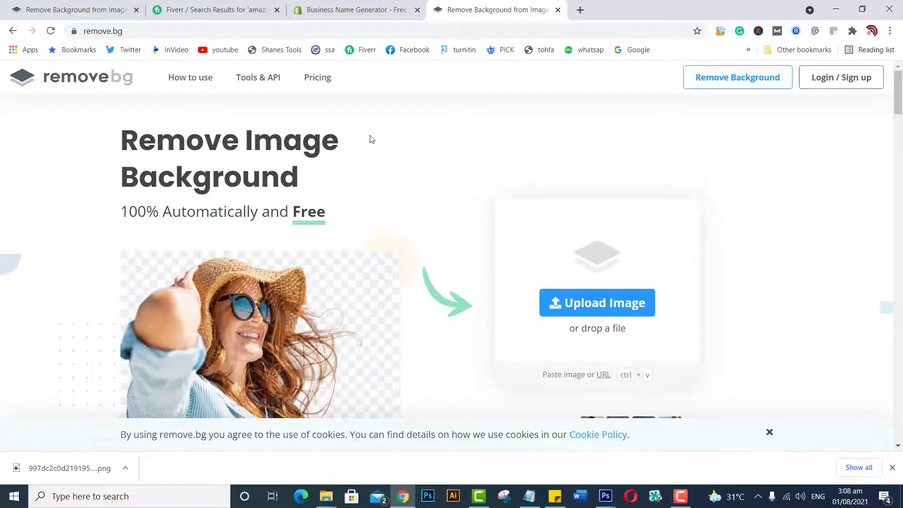
Upload the flag photo 0 (17).jpg from the photos folder to remove.bg for background removal
{"action": "scroll", "coordinate": [369, 143], "scroll_direction": "down", "scroll_amount": 5}
{"action": "scroll", "coordinate": [371, 144], "scroll_direction": "up", "scroll_amount": 5}
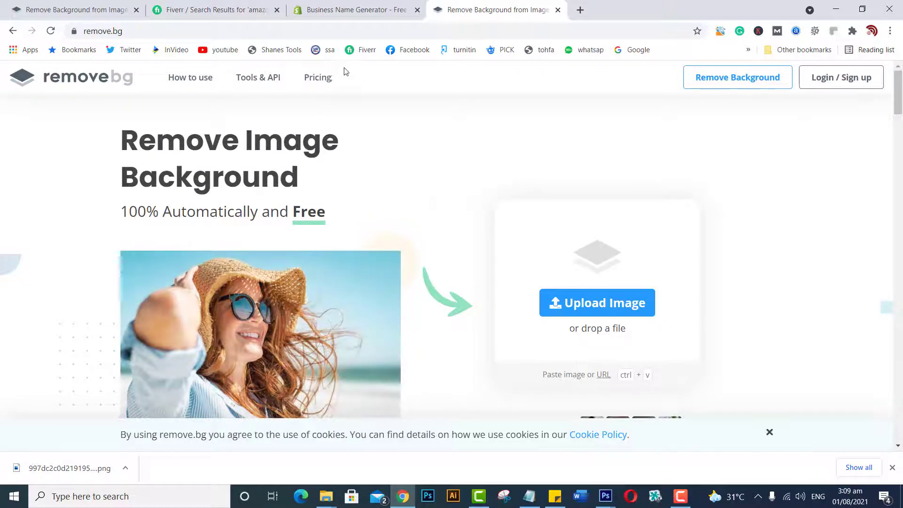
{"action": "scroll", "coordinate": [321, 142], "scroll_direction": "down", "scroll_amount": 3}
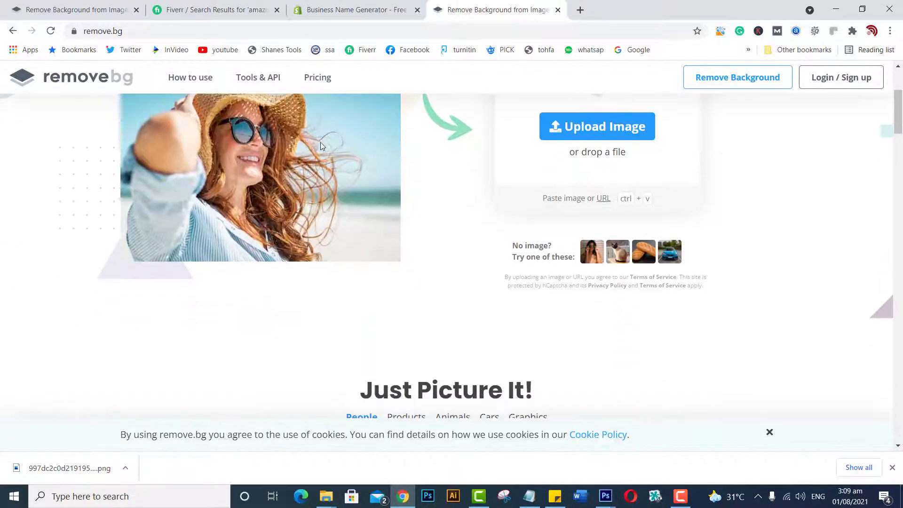
{"action": "scroll", "coordinate": [323, 146], "scroll_direction": "up", "scroll_amount": 2}
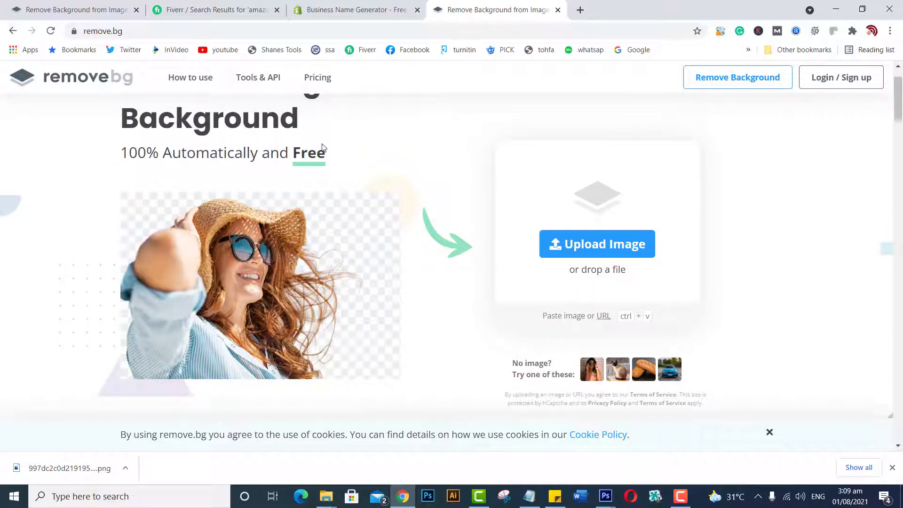
{"action": "scroll", "coordinate": [323, 146], "scroll_direction": "up", "scroll_amount": 1}
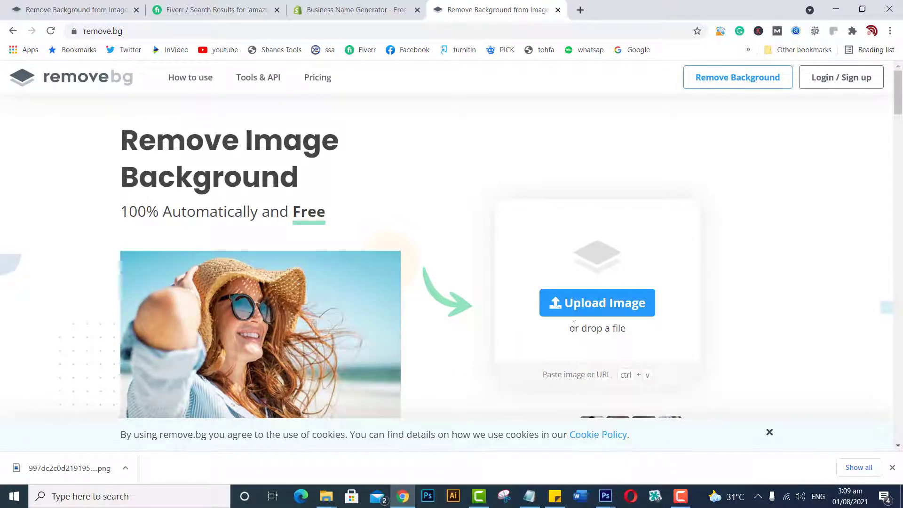
{"action": "left_click", "coordinate": [585, 306]}
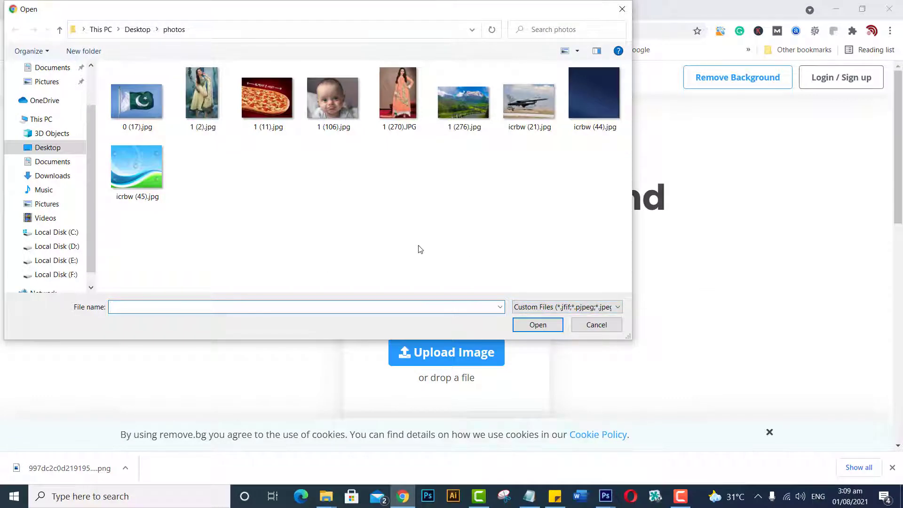
{"action": "left_click", "coordinate": [135, 106]}
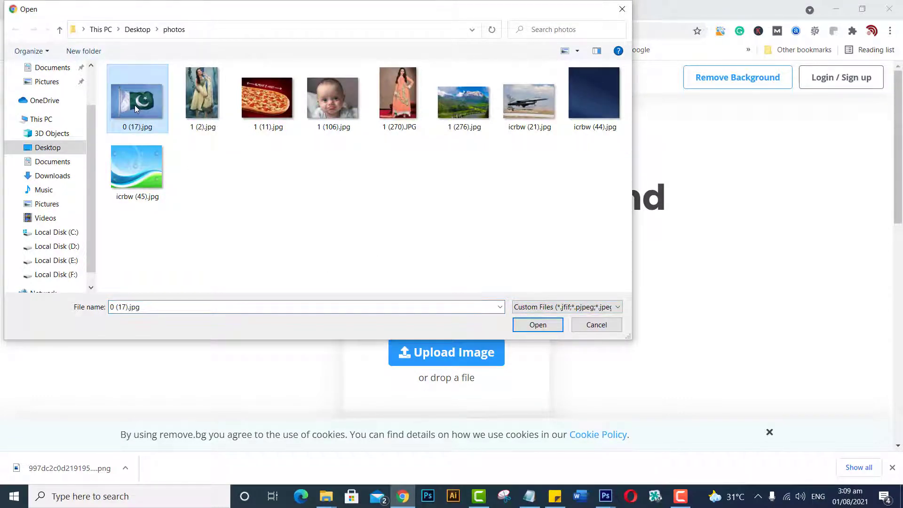
{"action": "left_click", "coordinate": [536, 325]}
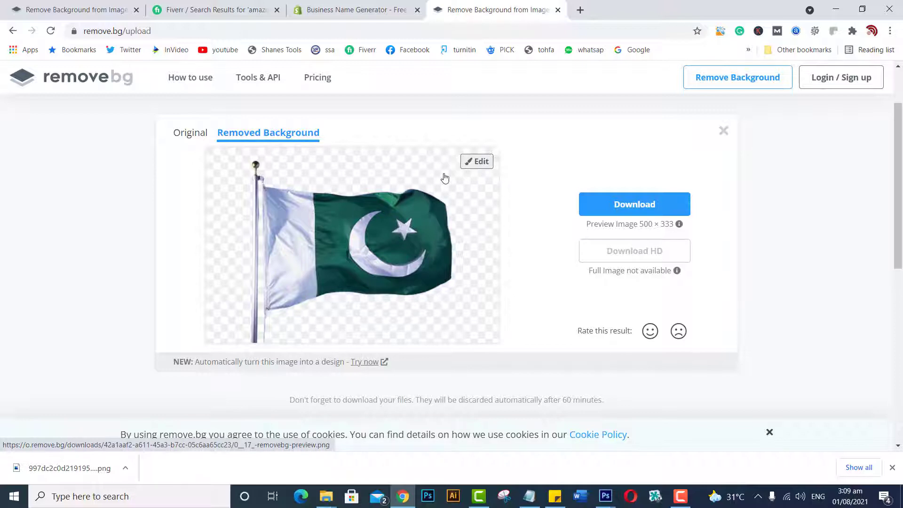
Download the flag cut-out and save it as 0__17_-removebg-preview.png in the photos folder on the Desktop
{"action": "left_click", "coordinate": [622, 211]}
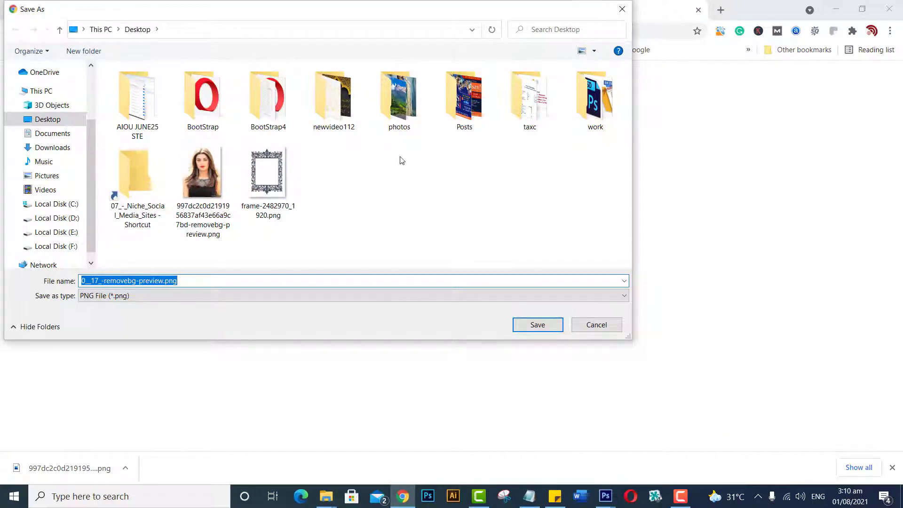
{"action": "double_click", "coordinate": [395, 119]}
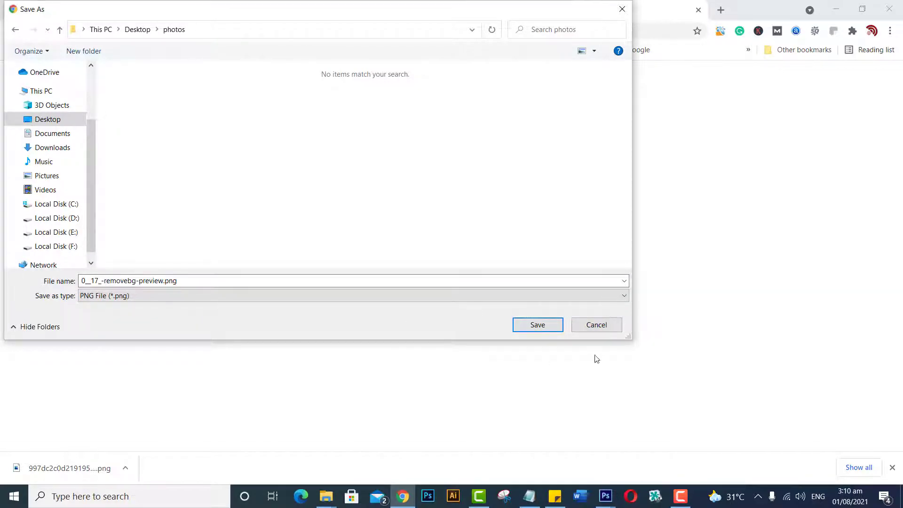
{"action": "left_click", "coordinate": [531, 329]}
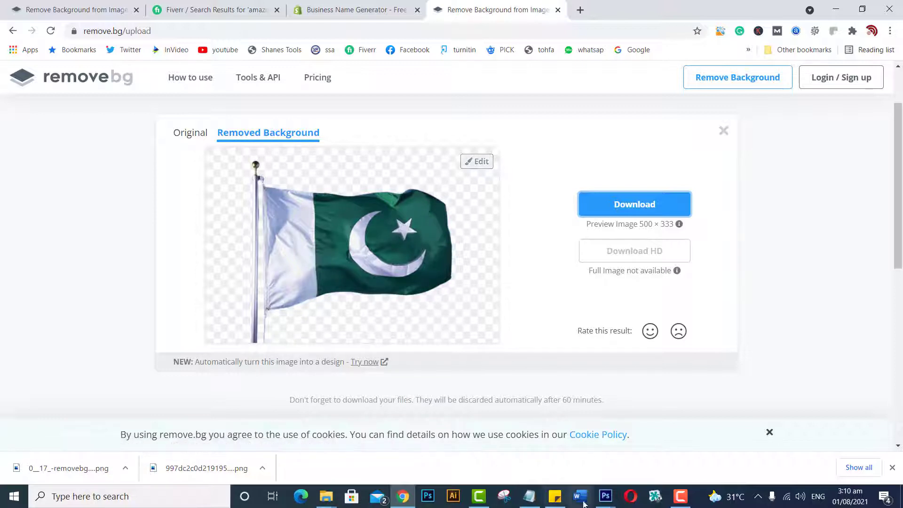
Switch to Photoshop and move the flag and orange-dress photo windows higher and farther apart
{"action": "mouse_move", "coordinate": [603, 499]}
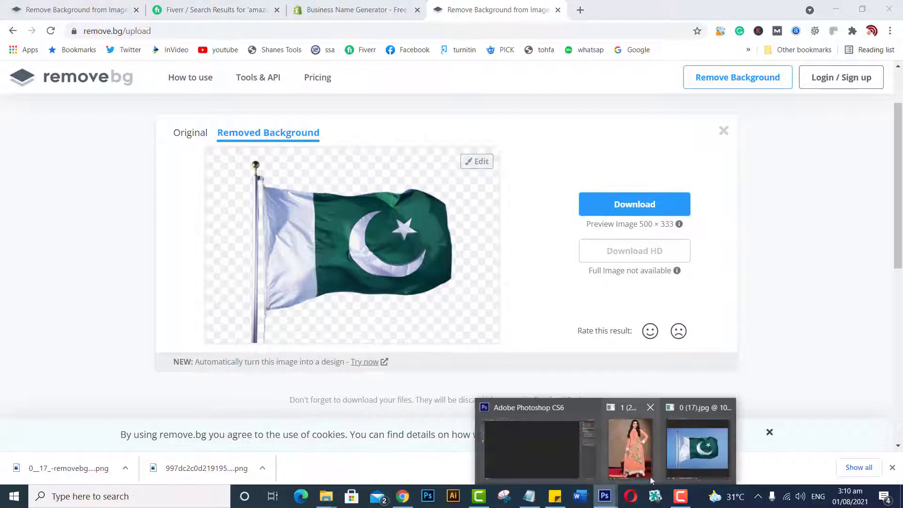
{"action": "left_click", "coordinate": [667, 460]}
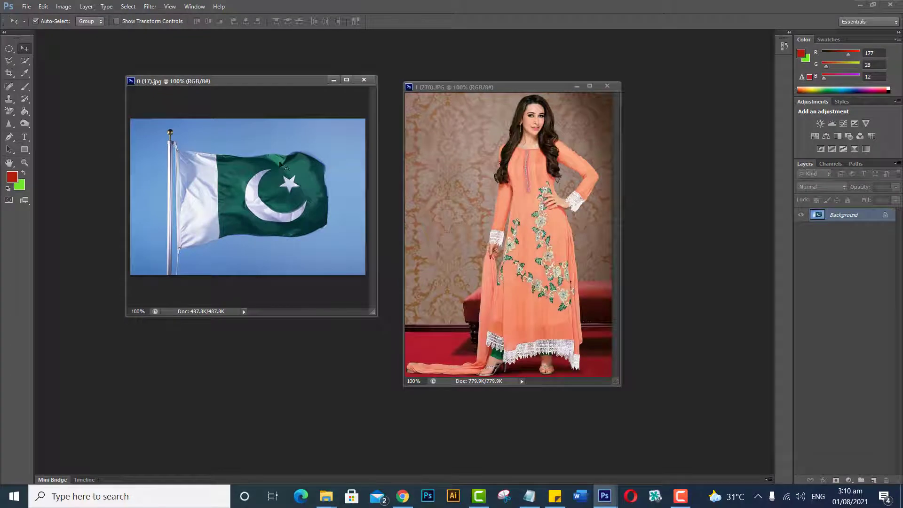
{"action": "left_click_drag", "start_coordinate": [275, 78], "coordinate": [258, 57]}
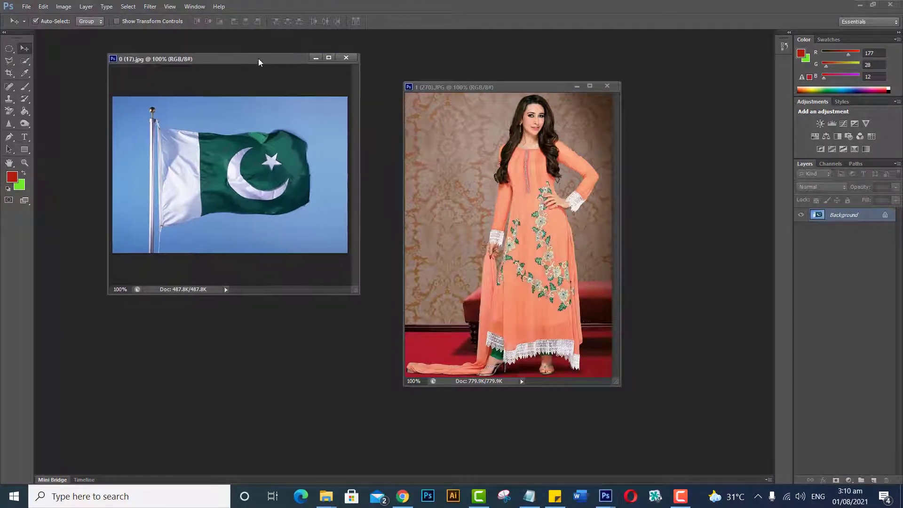
{"action": "left_click_drag", "start_coordinate": [524, 87], "coordinate": [542, 72]}
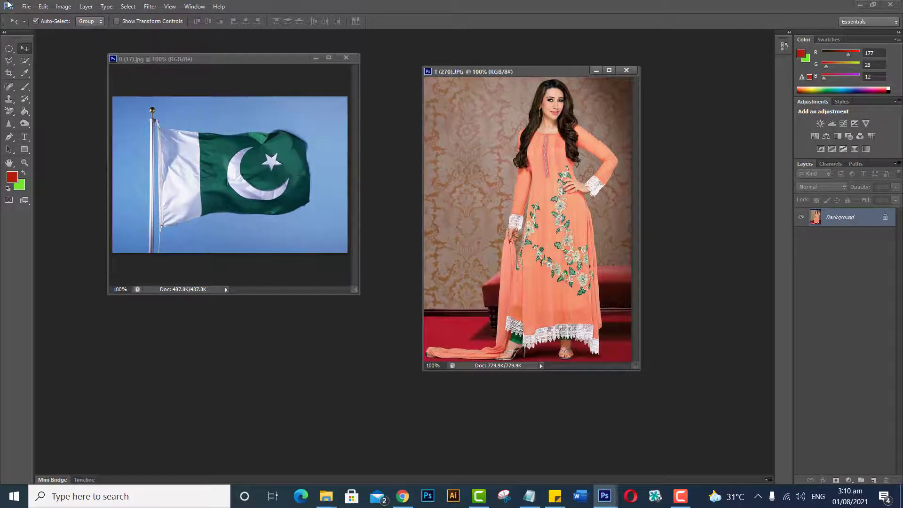
Open the flag cut-out 0__17_-removebg-preview.png and move its window over the lower part of the original flag photo
{"action": "left_click", "coordinate": [27, 6]}
{"action": "left_click", "coordinate": [33, 31]}
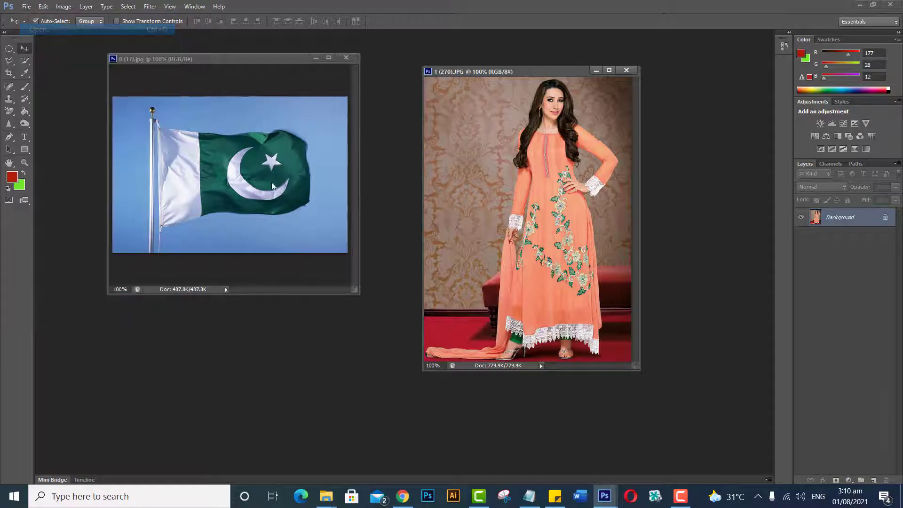
{"action": "left_click", "coordinate": [528, 139]}
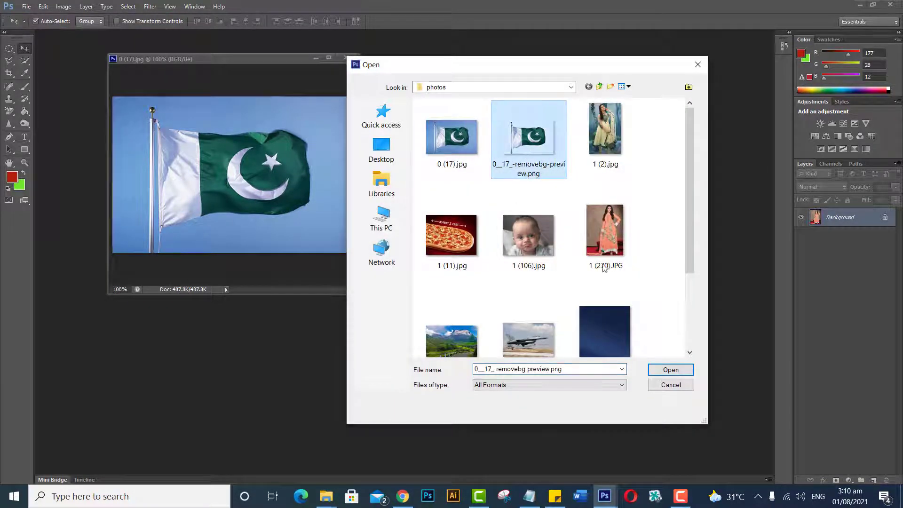
{"action": "left_click", "coordinate": [671, 371]}
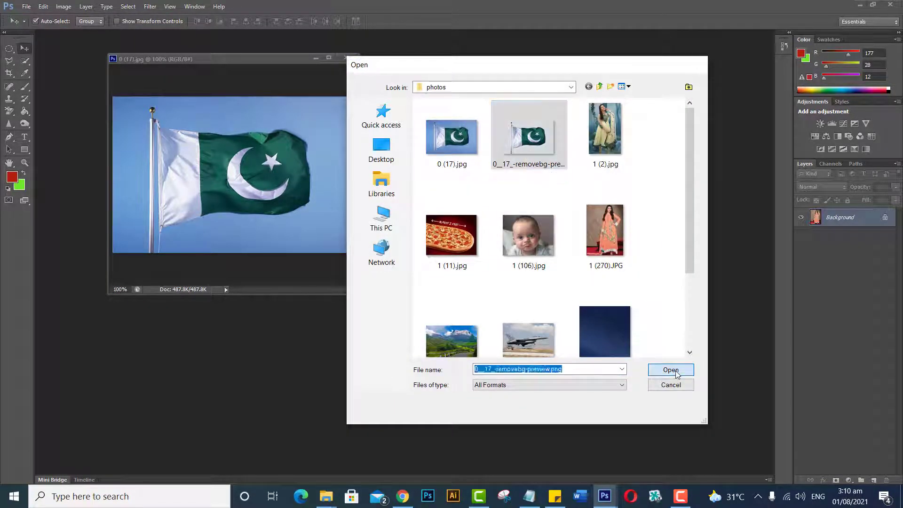
{"action": "left_click_drag", "start_coordinate": [549, 81], "coordinate": [562, 158]}
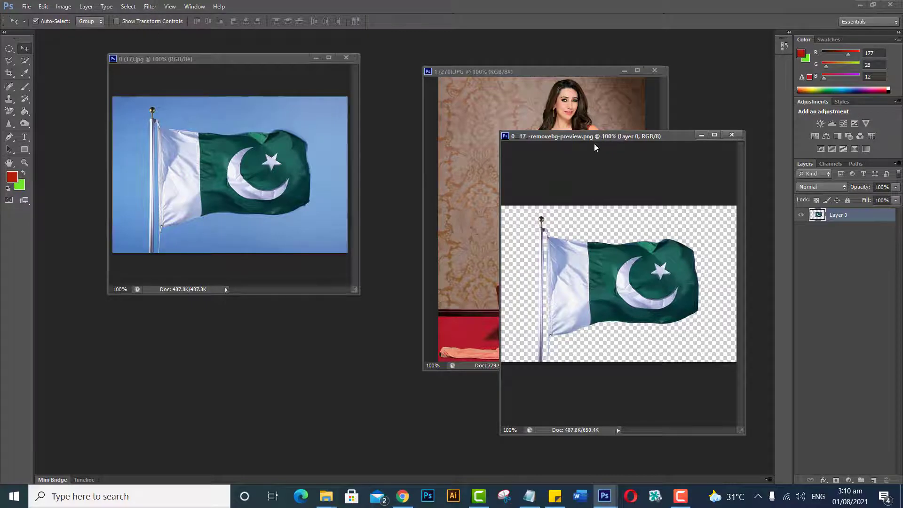
{"action": "left_click_drag", "start_coordinate": [600, 138], "coordinate": [187, 146]}
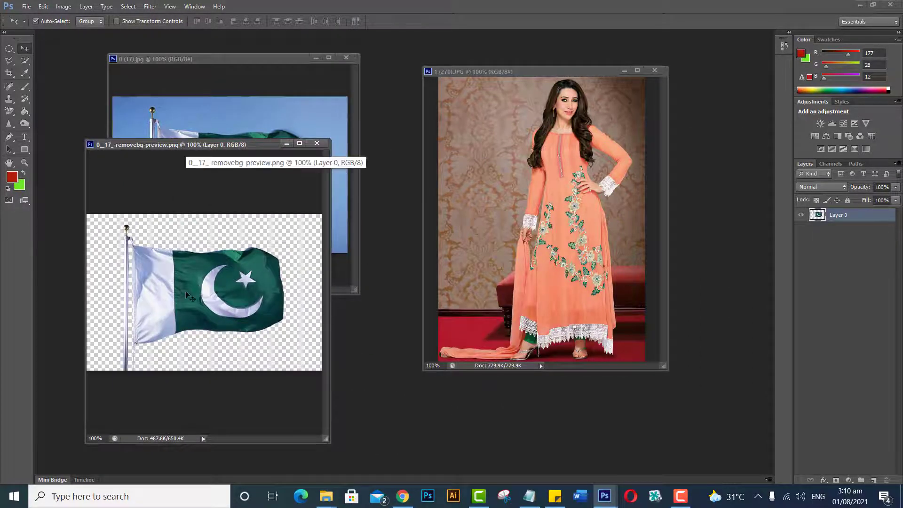
Open the mountain landscape 1 (276).jpg and separate it and the flag cut-out into their own floating windows
{"action": "left_click", "coordinate": [27, 8]}
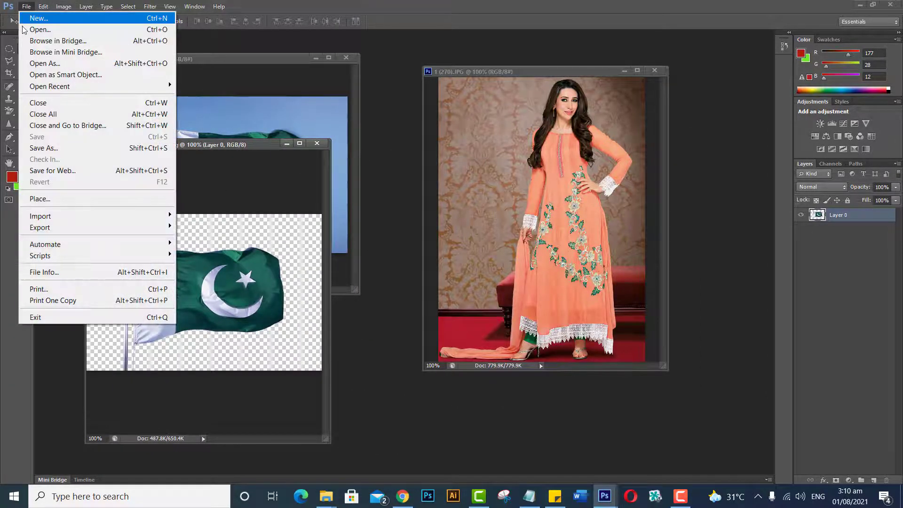
{"action": "left_click", "coordinate": [36, 26]}
{"action": "scroll", "coordinate": [614, 285], "scroll_direction": "down", "scroll_amount": 2}
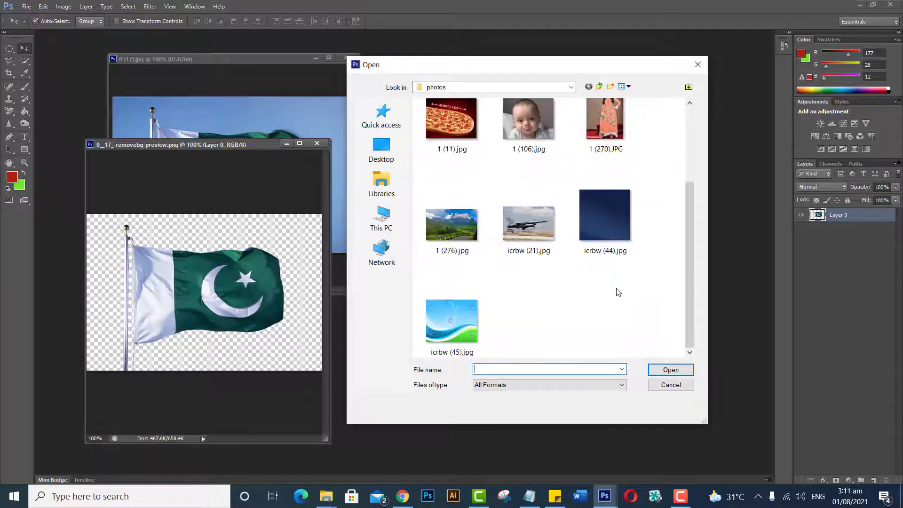
{"action": "left_click", "coordinate": [452, 226]}
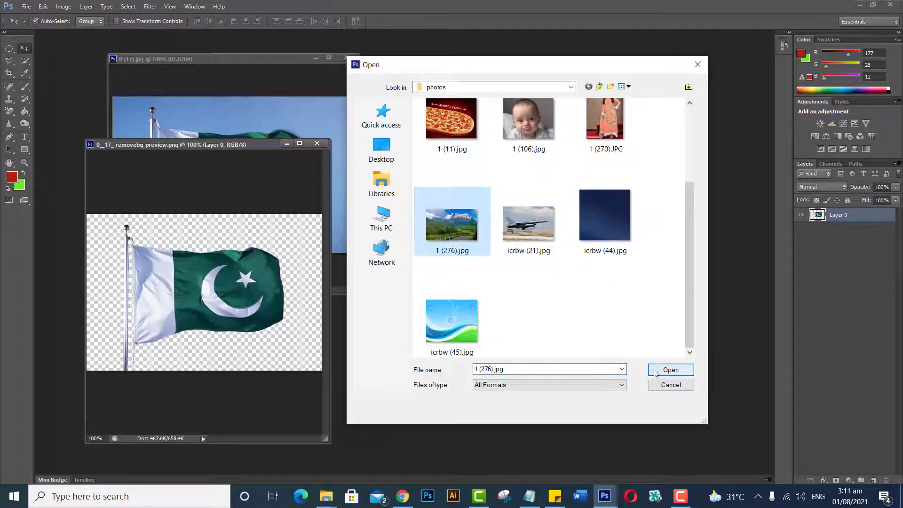
{"action": "left_click", "coordinate": [659, 369]}
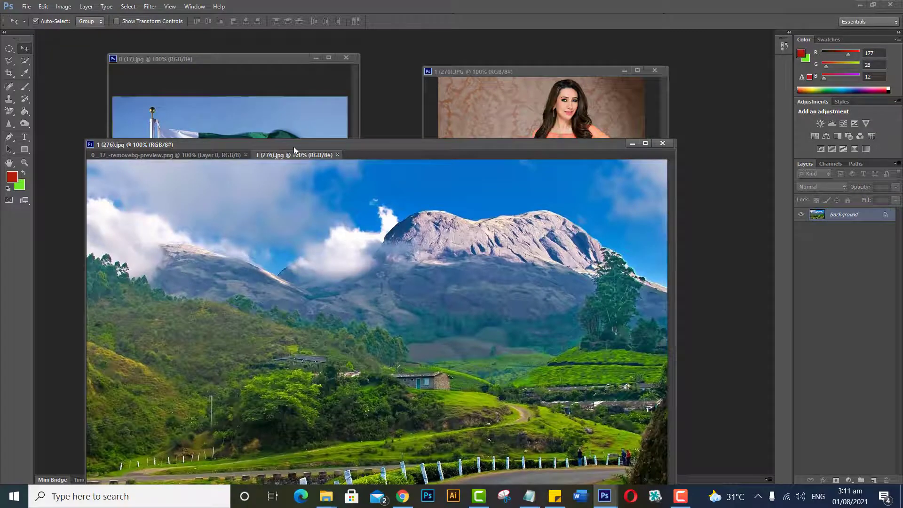
{"action": "left_click_drag", "start_coordinate": [294, 146], "coordinate": [478, 89]}
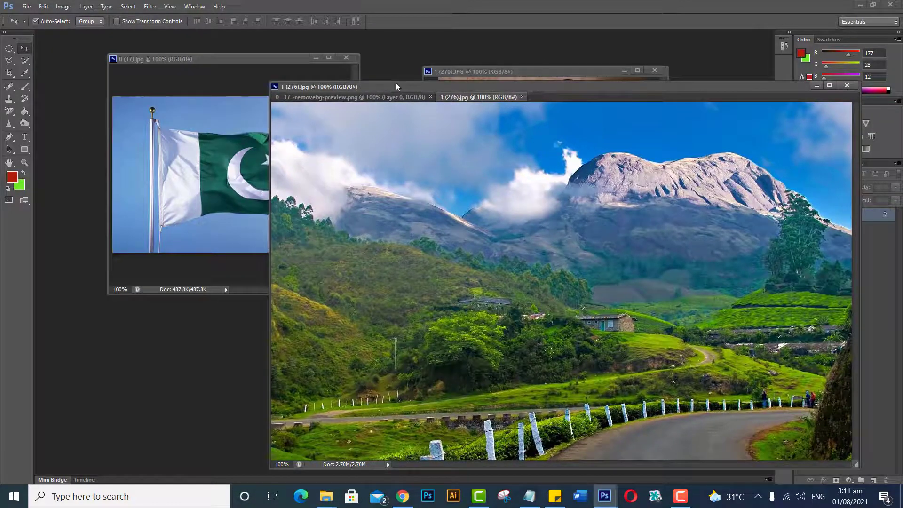
{"action": "left_click_drag", "start_coordinate": [396, 86], "coordinate": [251, 134]}
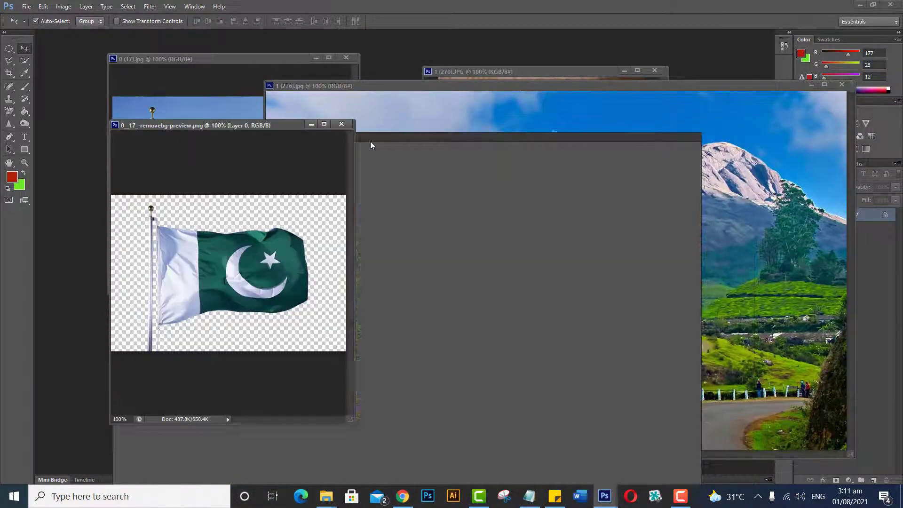
Copy the flag cut-out onto the landscape and position it with its pole standing on the hill beside the house
{"action": "left_click_drag", "start_coordinate": [227, 275], "coordinate": [489, 169]}
{"action": "left_click_drag", "start_coordinate": [432, 164], "coordinate": [410, 244]}
{"action": "left_click_drag", "start_coordinate": [516, 89], "coordinate": [411, 85]}
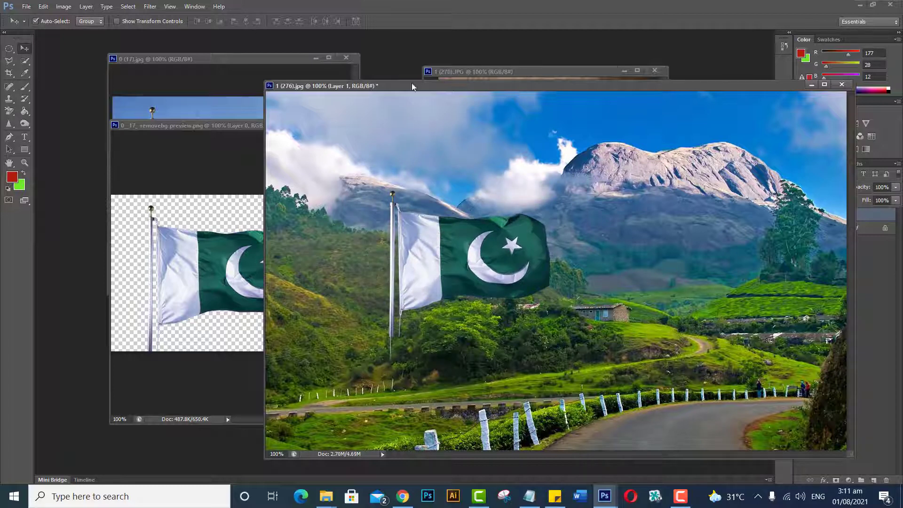
{"action": "left_click_drag", "start_coordinate": [321, 245], "coordinate": [509, 152]}
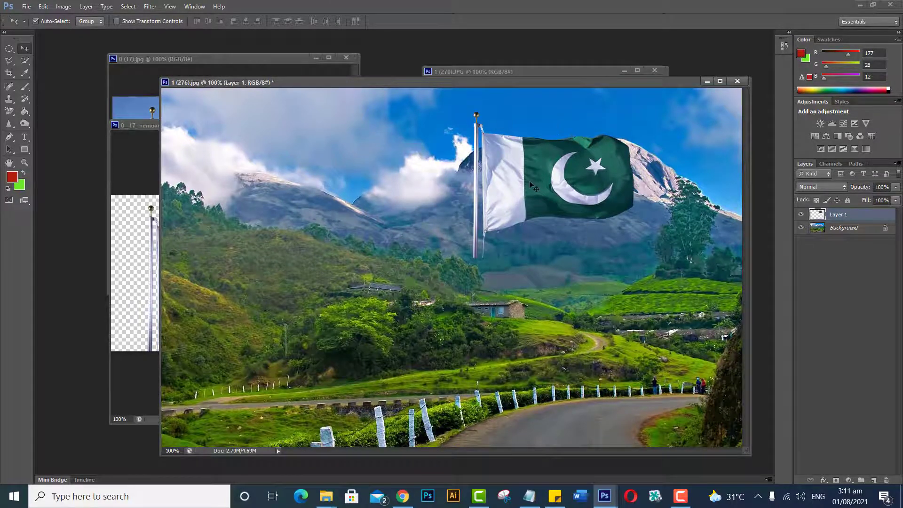
{"action": "left_click_drag", "start_coordinate": [530, 183], "coordinate": [486, 221]}
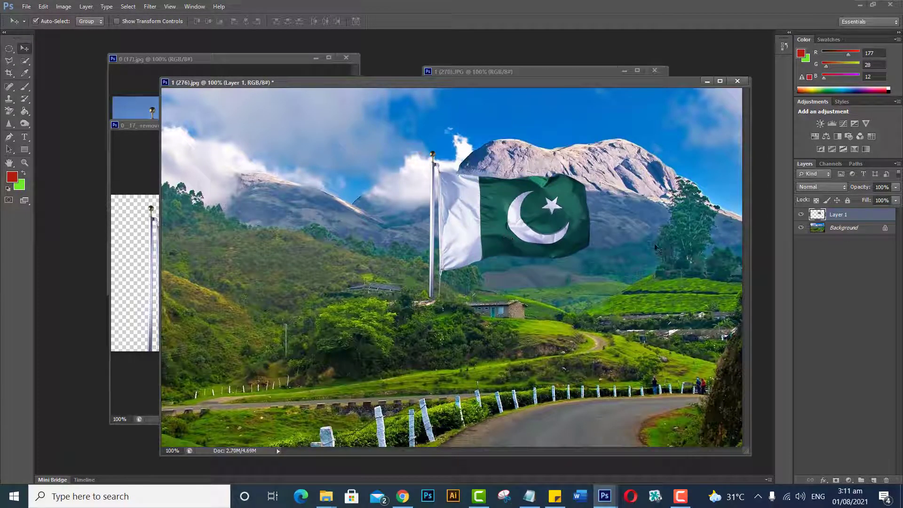
Delete the flag layer from the landscape and close the landscape without saving, along with the flag cut-out document
{"action": "left_click", "coordinate": [887, 480]}
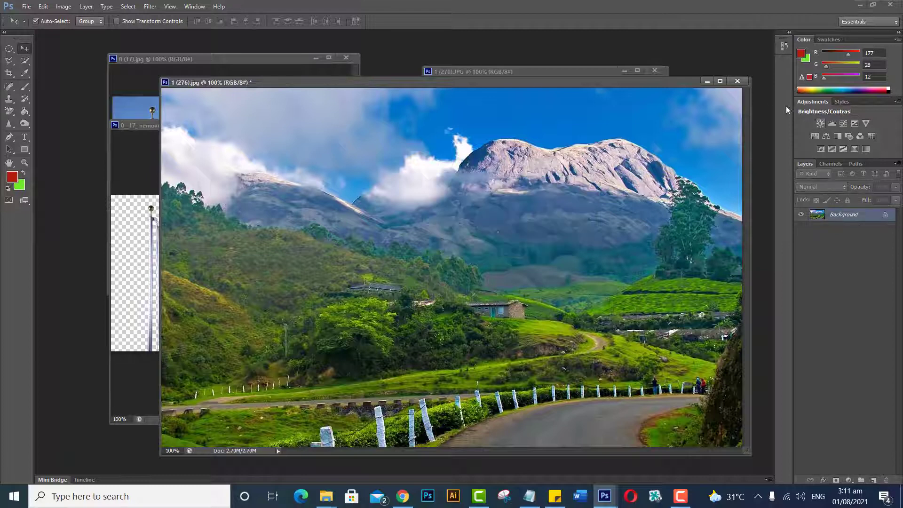
{"action": "left_click", "coordinate": [736, 81]}
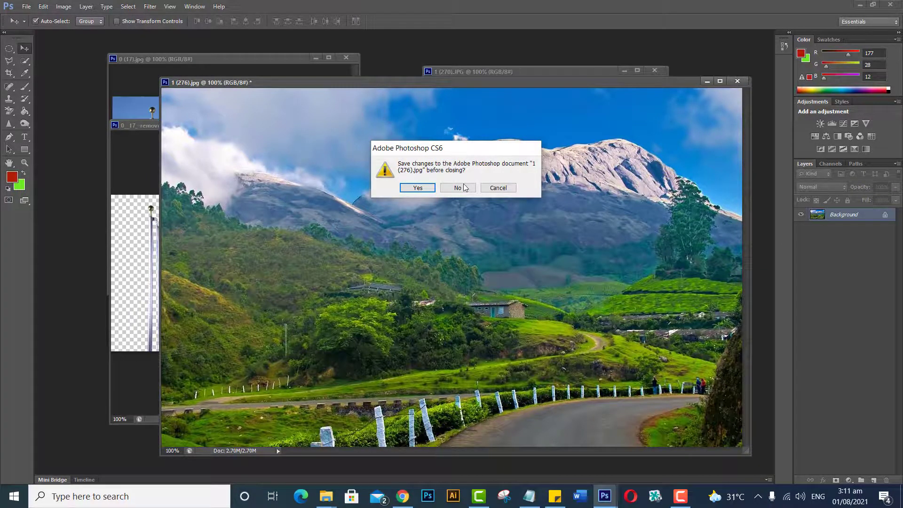
{"action": "left_click", "coordinate": [463, 187]}
{"action": "left_click", "coordinate": [341, 125]}
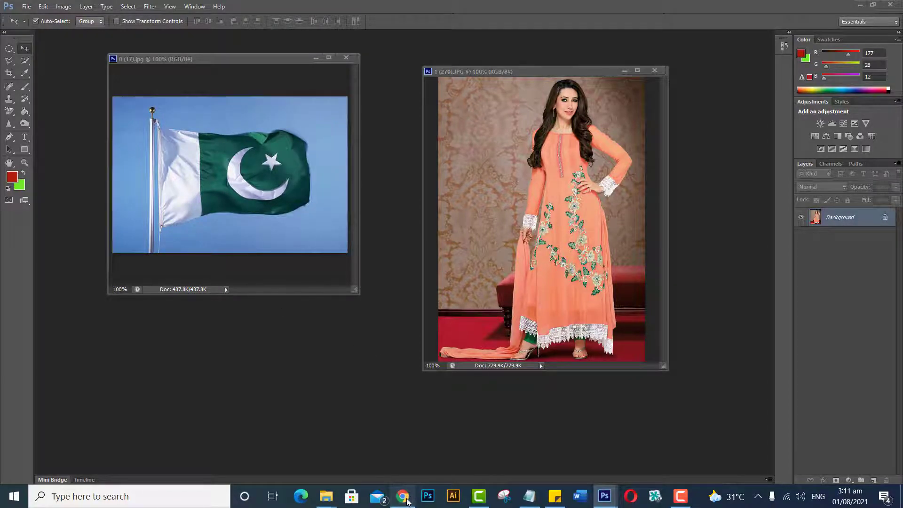
{"action": "left_click", "coordinate": [403, 496]}
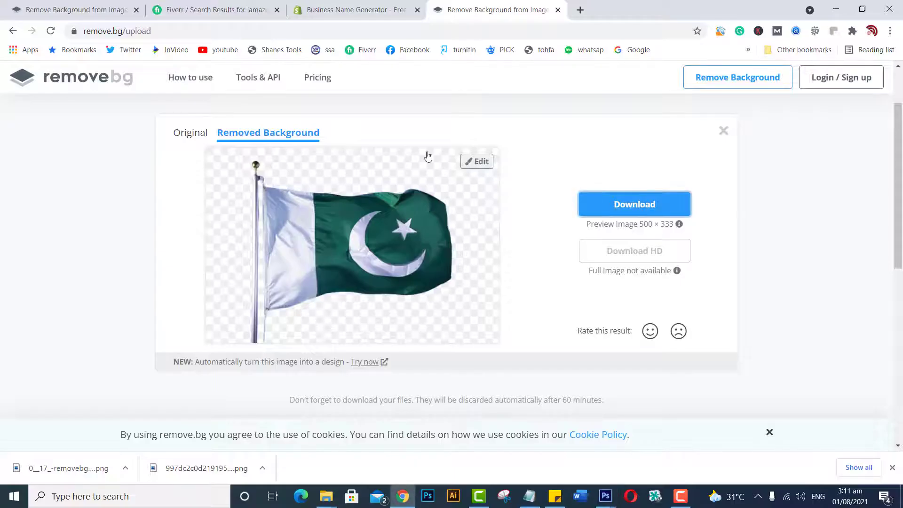
{"action": "left_click", "coordinate": [724, 132]}
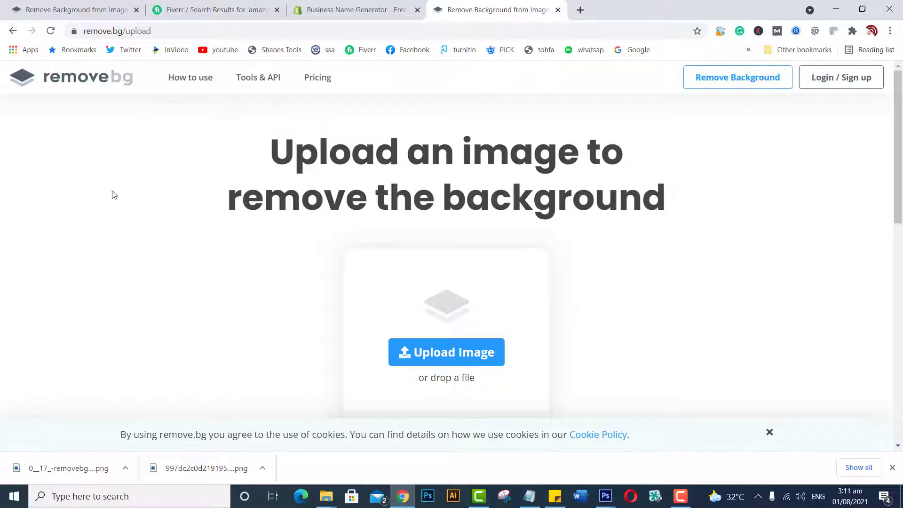
{"action": "left_click", "coordinate": [430, 356]}
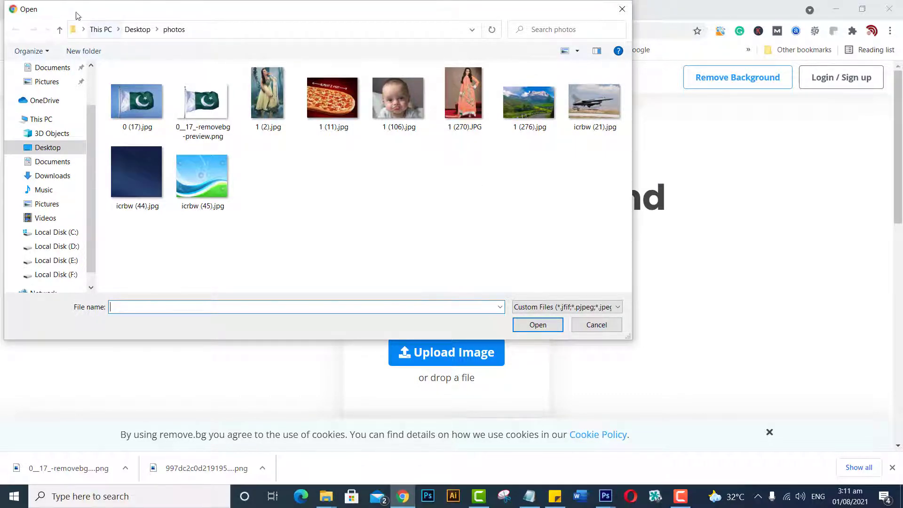
{"action": "left_click", "coordinate": [56, 32]}
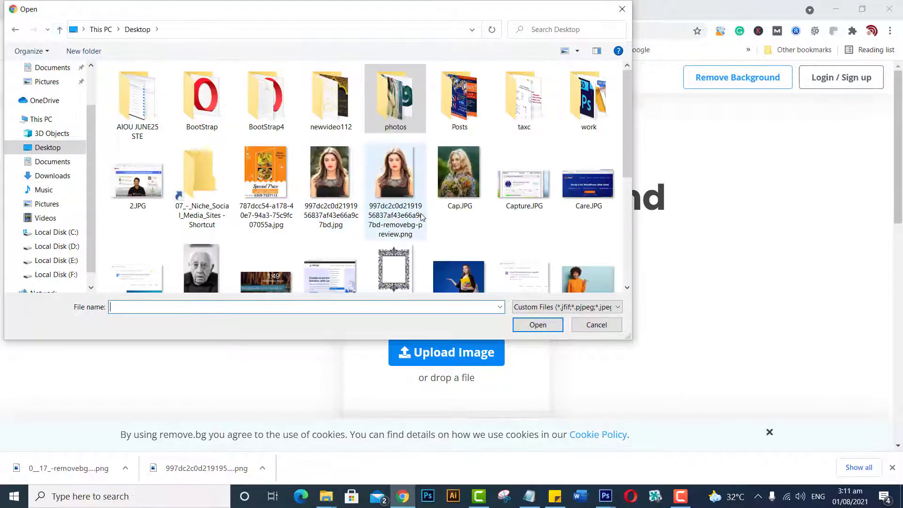
{"action": "left_click", "coordinate": [325, 173]}
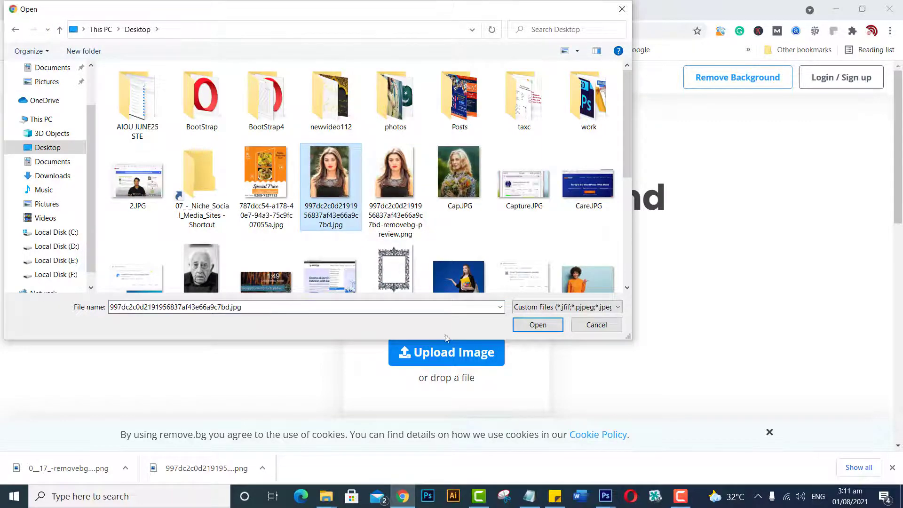
{"action": "left_click", "coordinate": [541, 326]}
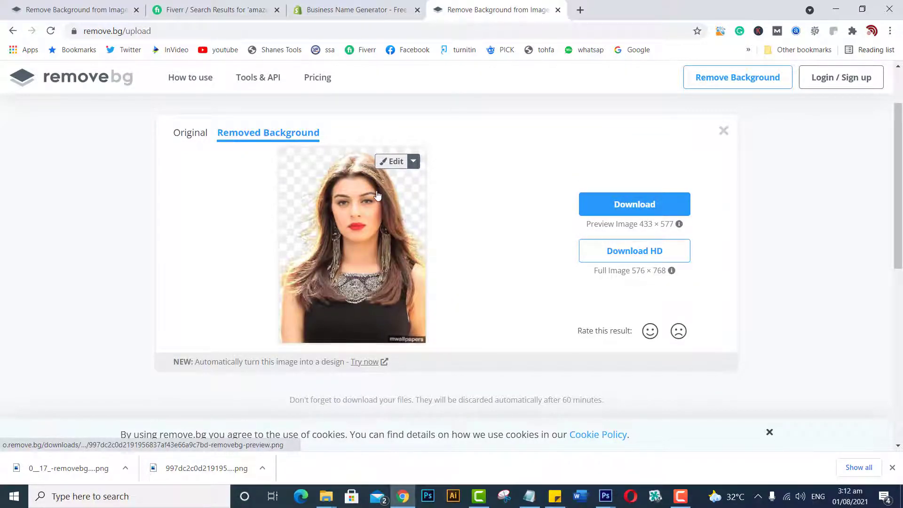
{"action": "left_click", "coordinate": [629, 210]}
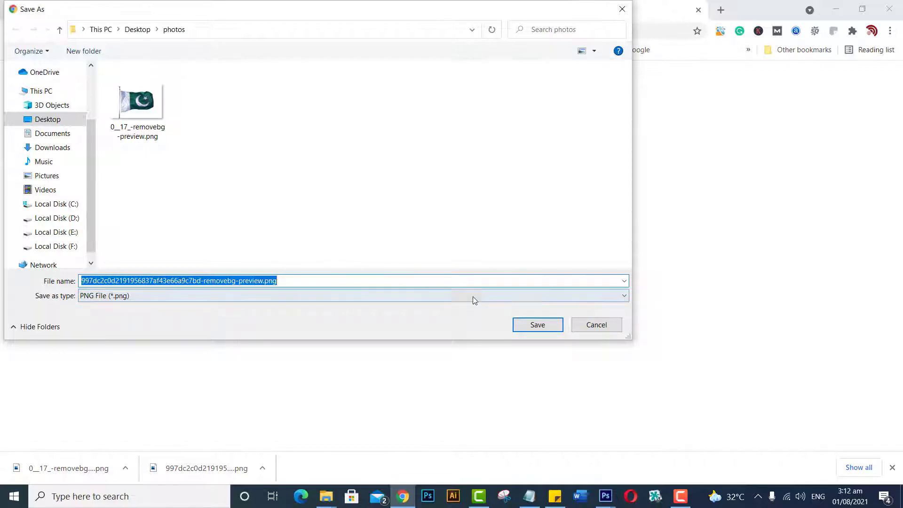
{"action": "left_click", "coordinate": [538, 325]}
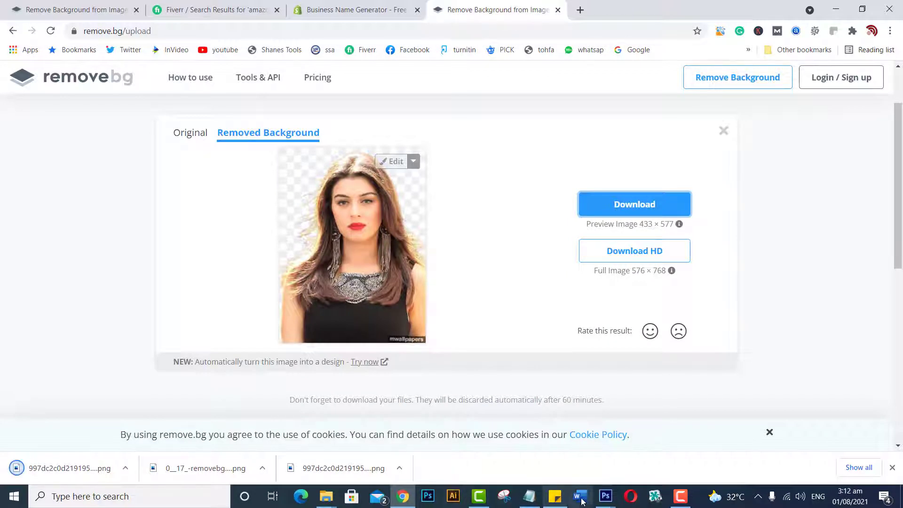
Switch to Photoshop, open the portrait cut-out PNG from the photos folder and float its window over the orange-dress photo
{"action": "left_click", "coordinate": [605, 496]}
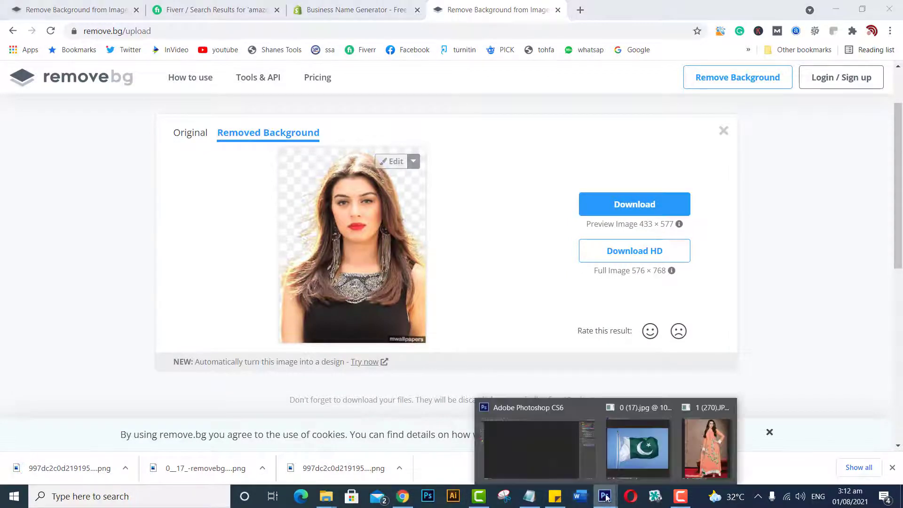
{"action": "left_click", "coordinate": [648, 473]}
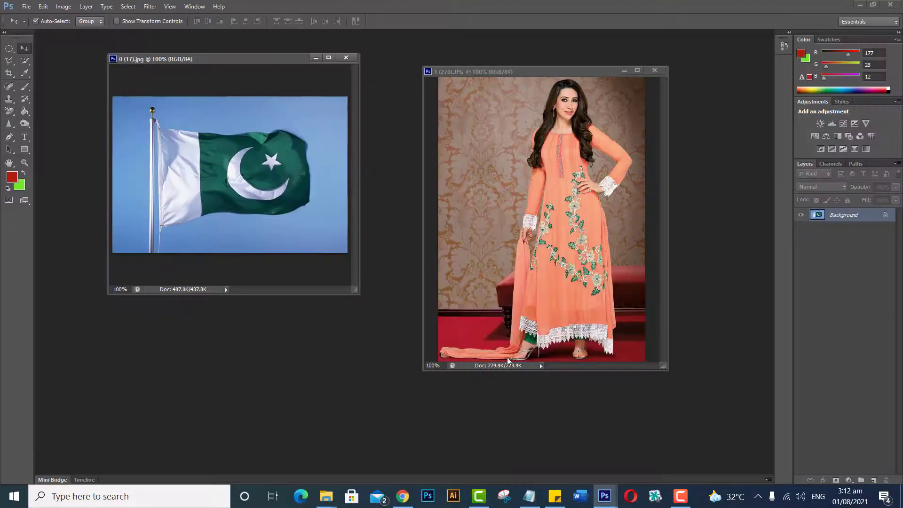
{"action": "left_click", "coordinate": [27, 7]}
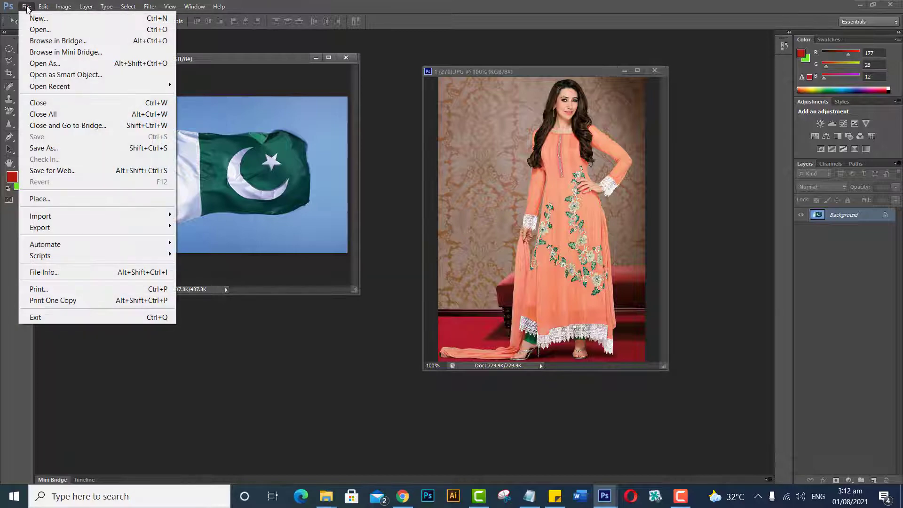
{"action": "left_click", "coordinate": [36, 30]}
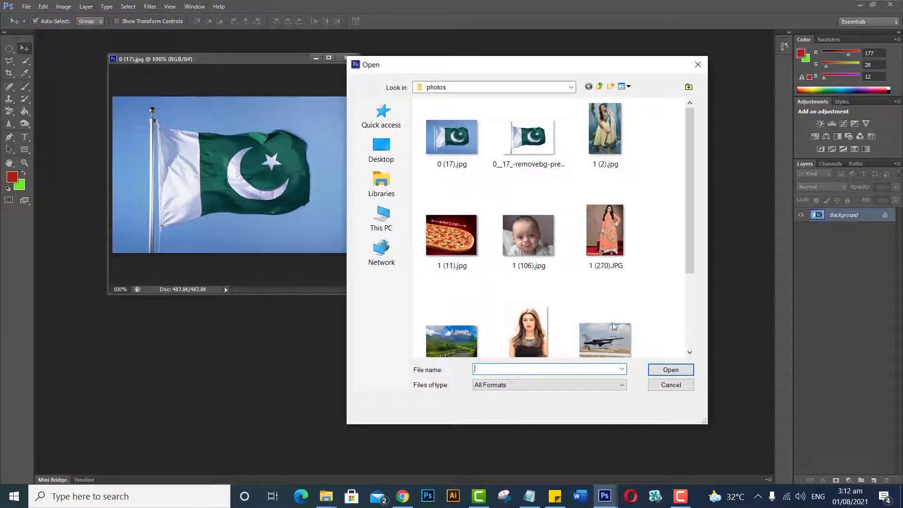
{"action": "left_click", "coordinate": [526, 339]}
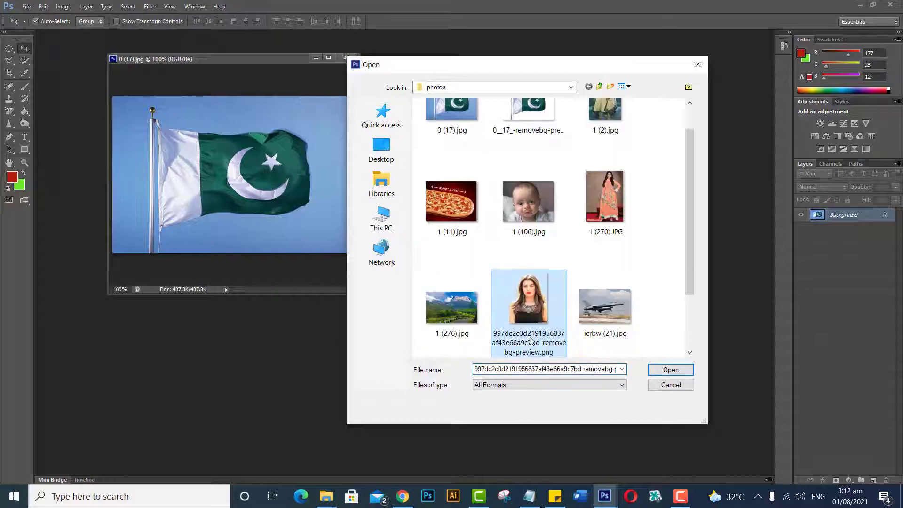
{"action": "left_click", "coordinate": [661, 370]}
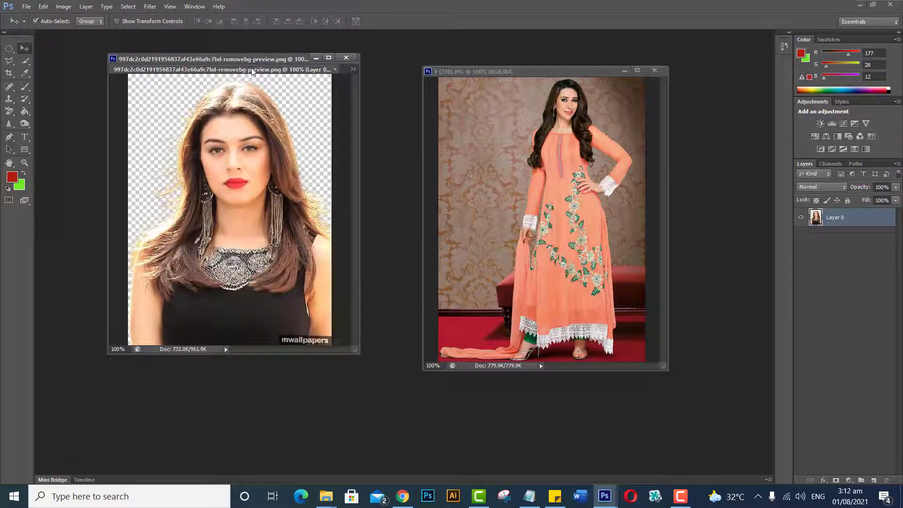
{"action": "left_click_drag", "start_coordinate": [252, 71], "coordinate": [585, 167]}
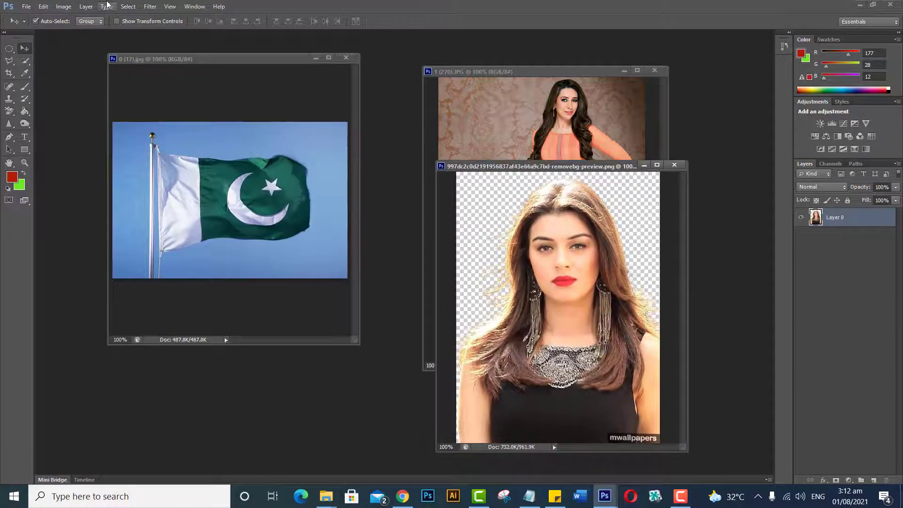
{"action": "left_click", "coordinate": [26, 6]}
{"action": "left_click", "coordinate": [42, 30]}
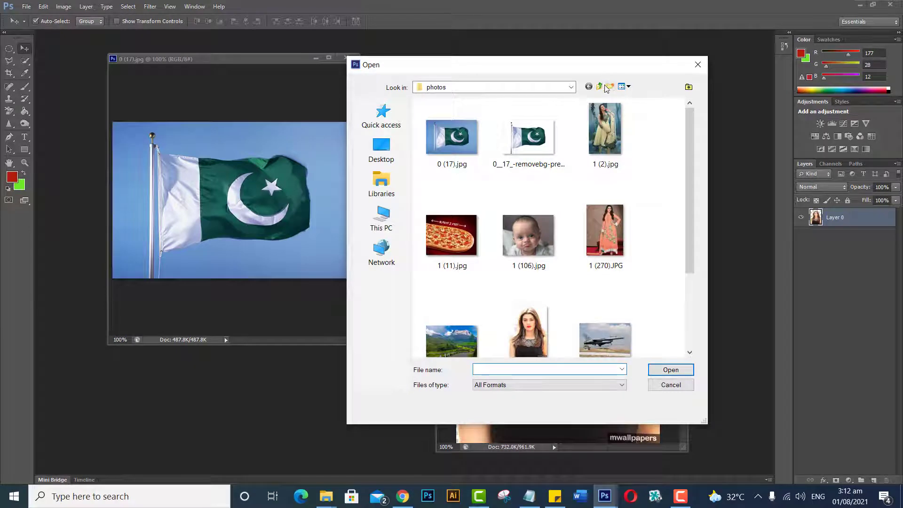
{"action": "left_click", "coordinate": [600, 87]}
{"action": "scroll", "coordinate": [621, 304], "scroll_direction": "down", "scroll_amount": 5}
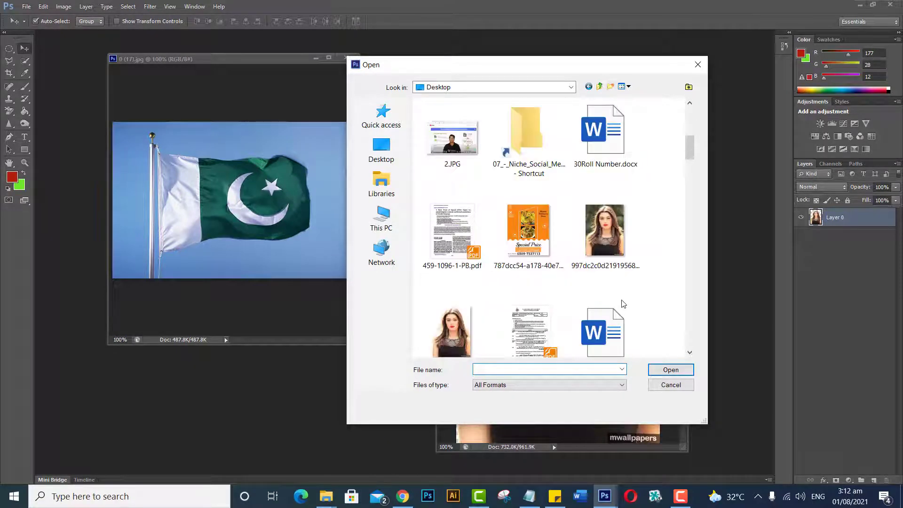
{"action": "left_click", "coordinate": [605, 233]}
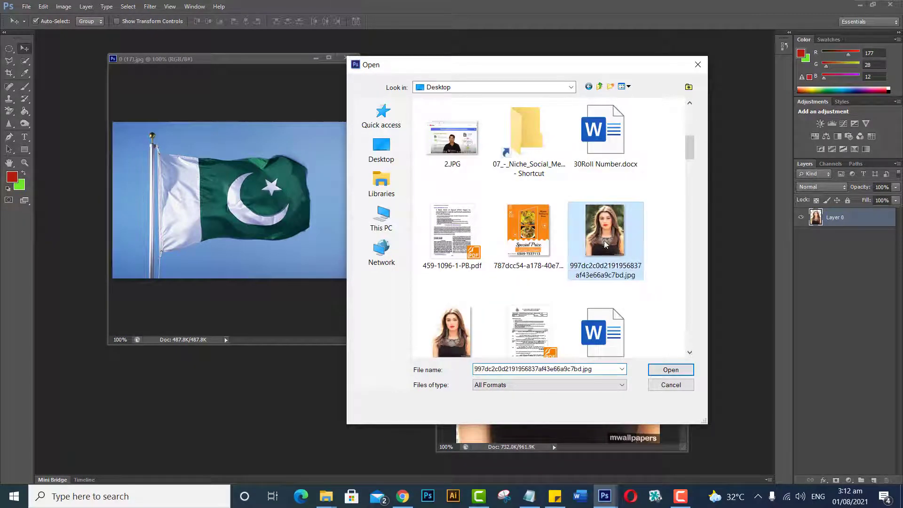
{"action": "left_click", "coordinate": [671, 370]}
Float the original portrait in its own window and arrange it beside the cut-out to compare the hair edges
{"action": "left_click_drag", "start_coordinate": [587, 176], "coordinate": [205, 98]}
{"action": "left_click_drag", "start_coordinate": [564, 168], "coordinate": [549, 99]}
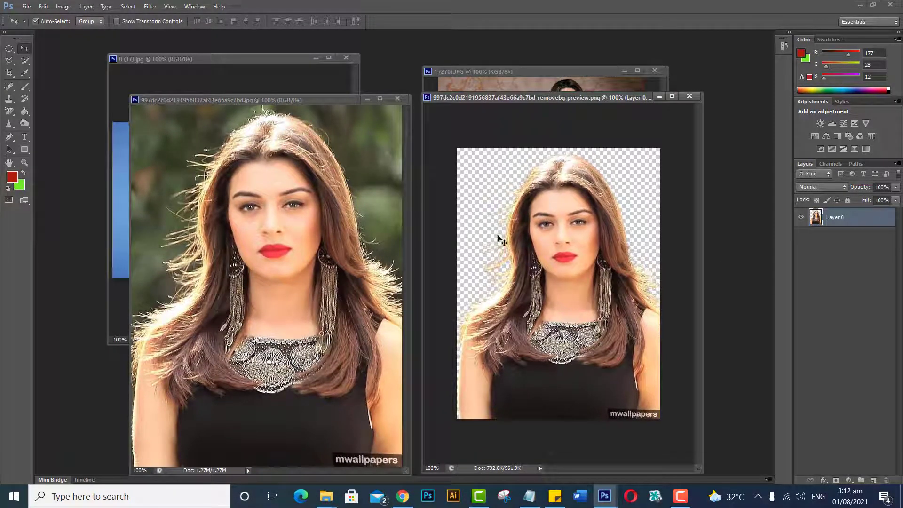
{"action": "left_click_drag", "start_coordinate": [323, 104], "coordinate": [279, 165]}
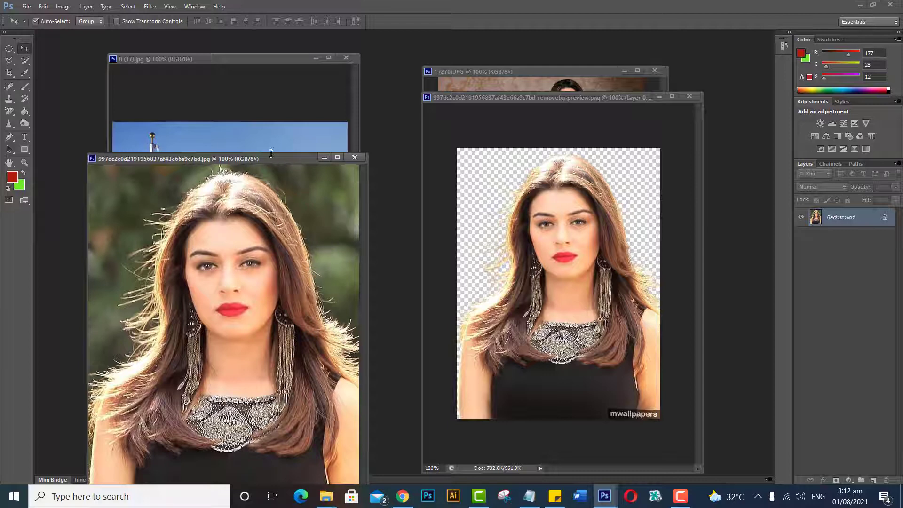
{"action": "left_click_drag", "start_coordinate": [271, 160], "coordinate": [305, 113]}
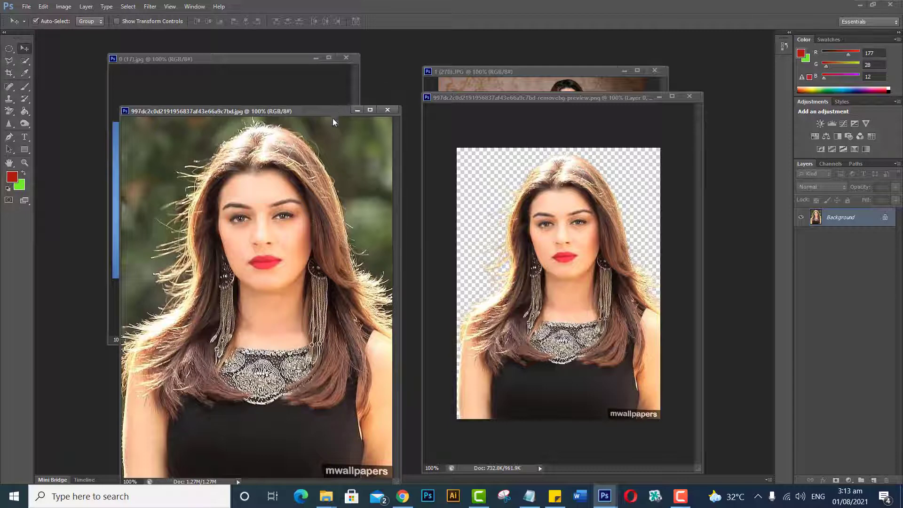
{"action": "left_click_drag", "start_coordinate": [342, 110], "coordinate": [302, 171]}
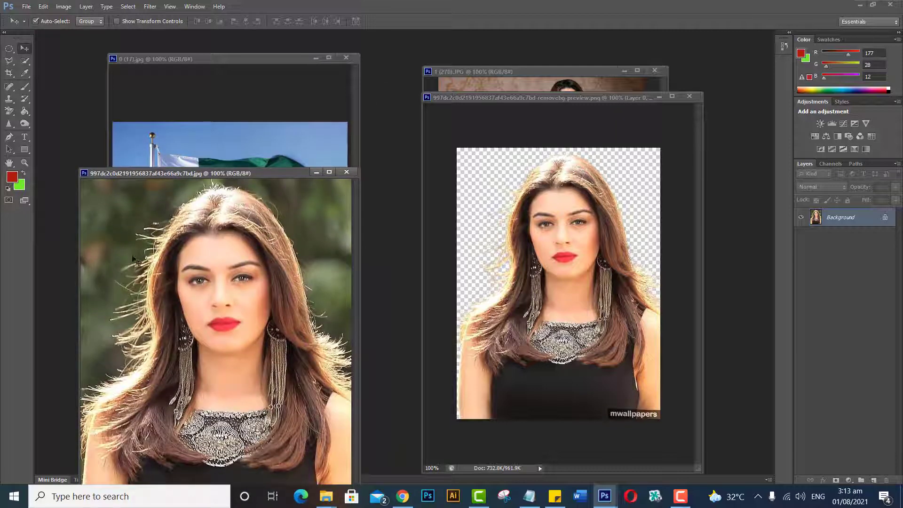
Open the mountain landscape 1 (276).jpg from the photos folder and move its window aside to uncover the portrait cut-out
{"action": "left_click", "coordinate": [26, 7]}
{"action": "left_click", "coordinate": [32, 30]}
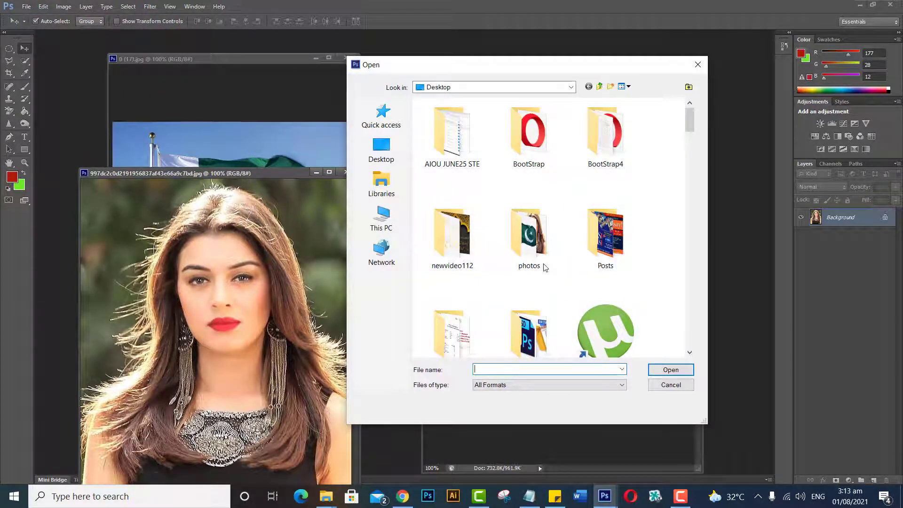
{"action": "double_click", "coordinate": [539, 250]}
{"action": "scroll", "coordinate": [537, 246], "scroll_direction": "down", "scroll_amount": 2}
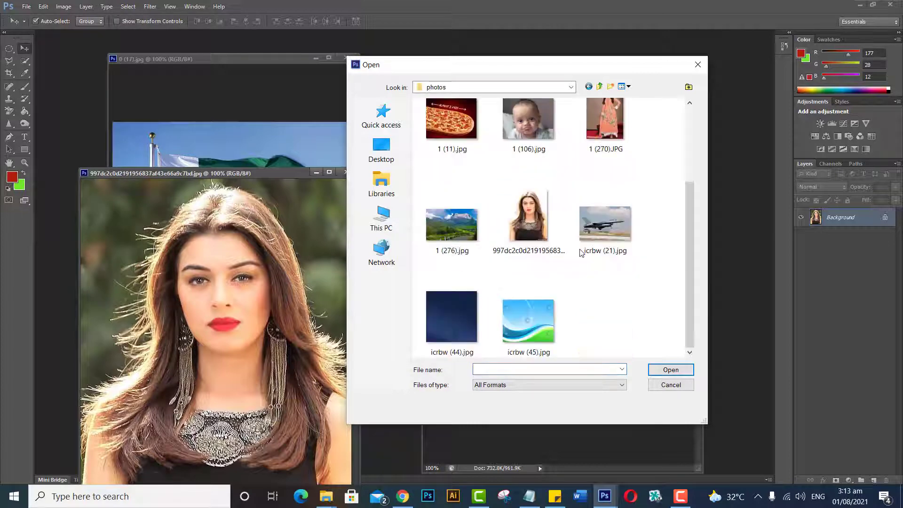
{"action": "left_click", "coordinate": [453, 230]}
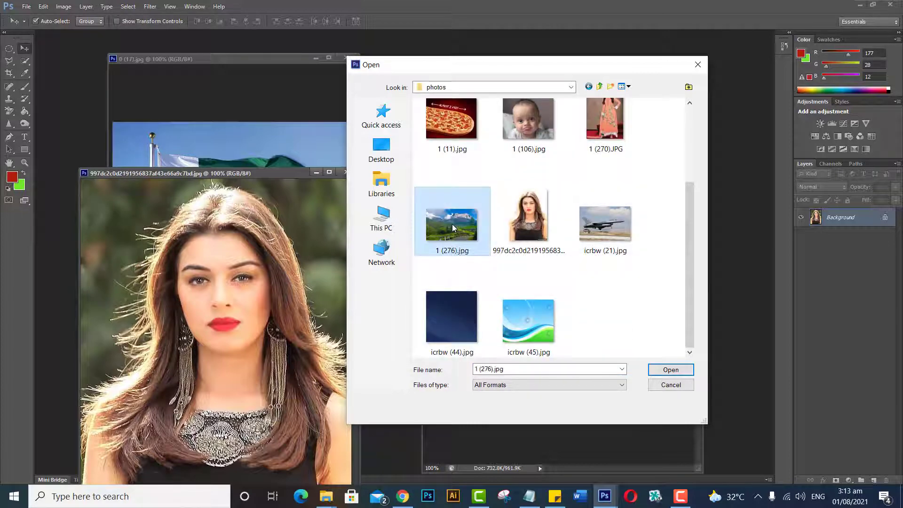
{"action": "left_click", "coordinate": [676, 370]}
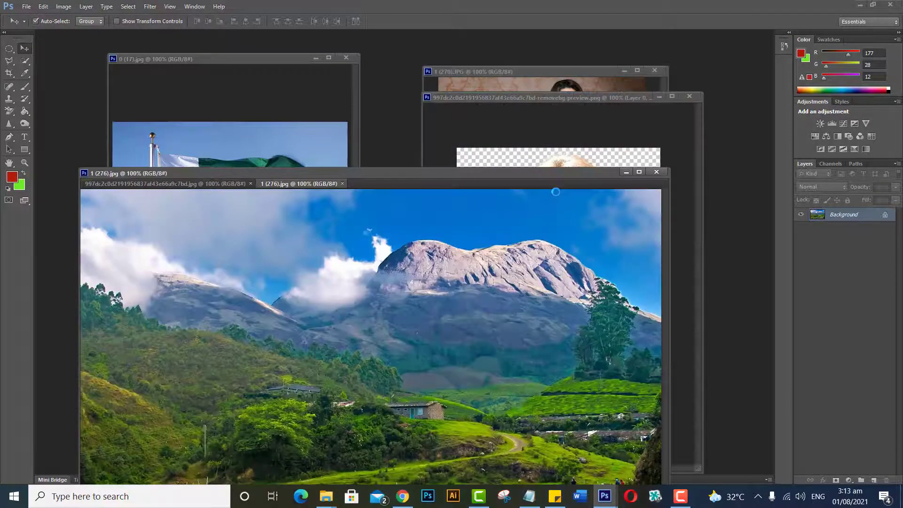
{"action": "left_click_drag", "start_coordinate": [483, 179], "coordinate": [334, 98]}
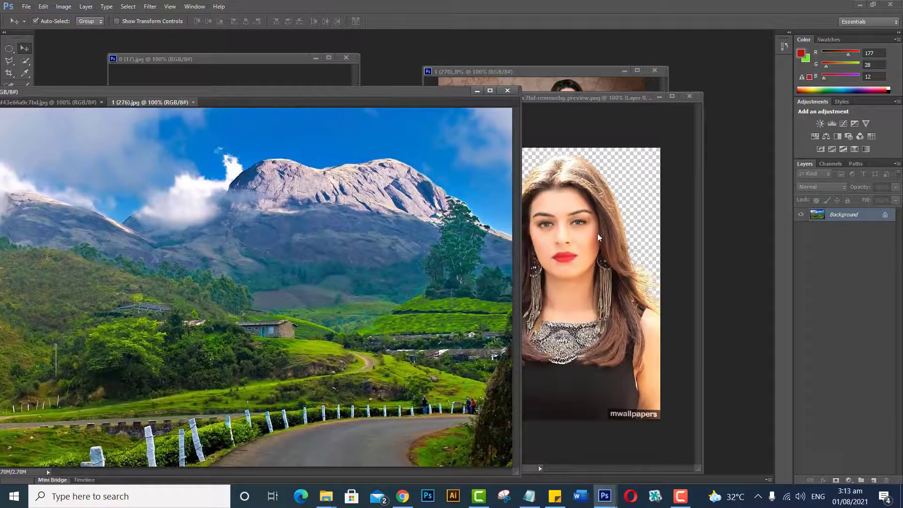
Copy the portrait cut-out onto the landscape and position the woman in its lower-right corner
{"action": "left_click", "coordinate": [594, 242]}
{"action": "left_click_drag", "start_coordinate": [594, 242], "coordinate": [384, 234]}
{"action": "left_click_drag", "start_coordinate": [421, 90], "coordinate": [609, 98]}
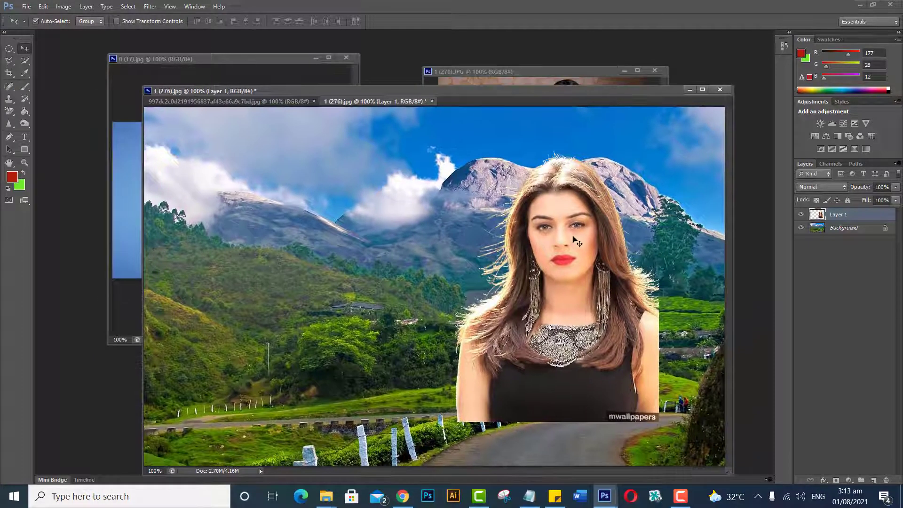
{"action": "left_click_drag", "start_coordinate": [573, 237], "coordinate": [644, 287]}
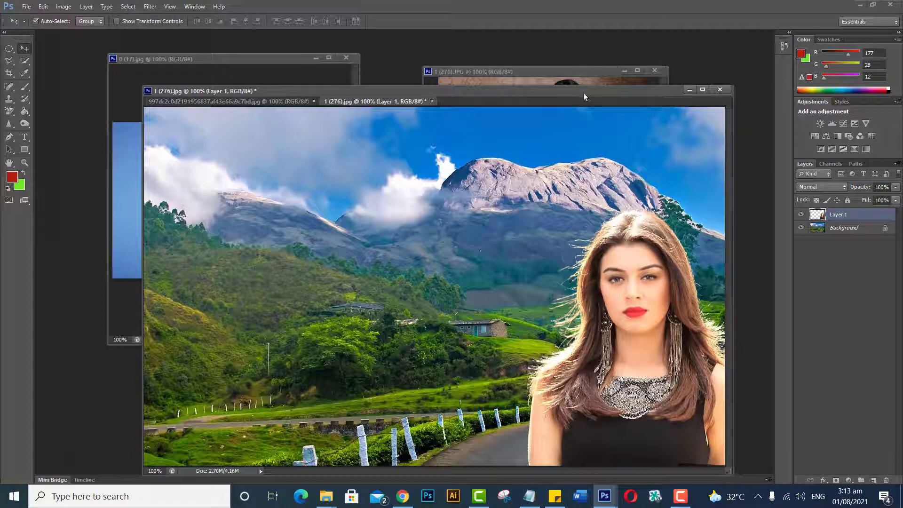
{"action": "left_click_drag", "start_coordinate": [581, 96], "coordinate": [560, 62]}
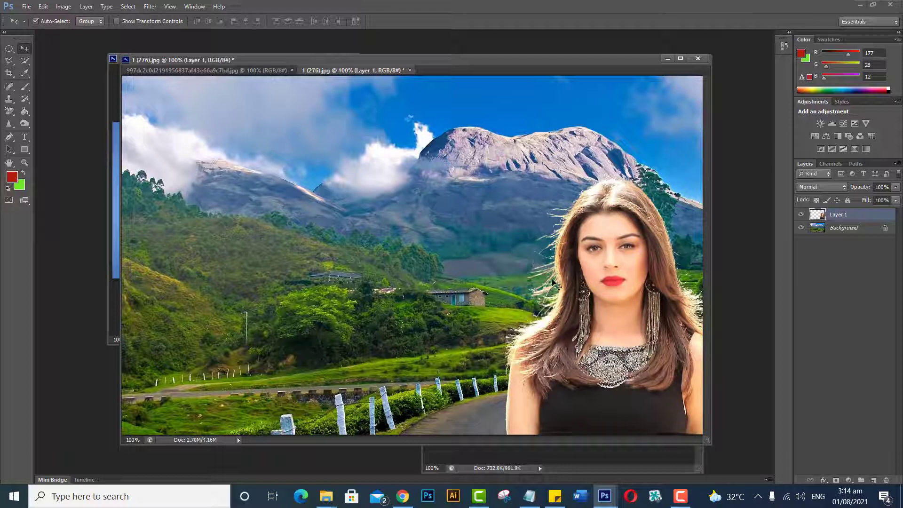
Separate the landscape composite from the original portrait into its own floating window and bring it in front of the other documents
{"action": "left_click_drag", "start_coordinate": [375, 74], "coordinate": [290, 112]}
{"action": "left_click_drag", "start_coordinate": [559, 114], "coordinate": [408, 108]}
{"action": "left_click", "coordinate": [495, 72]}
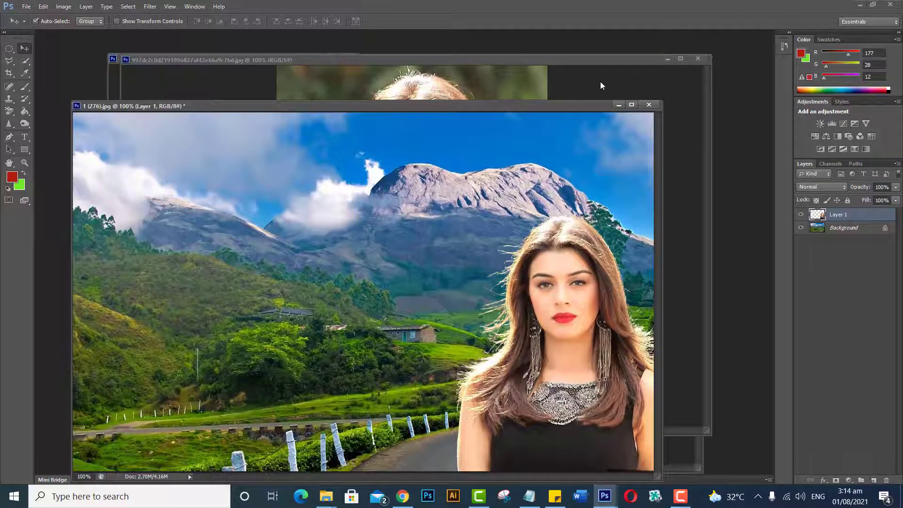
{"action": "left_click_drag", "start_coordinate": [572, 109], "coordinate": [532, 83]}
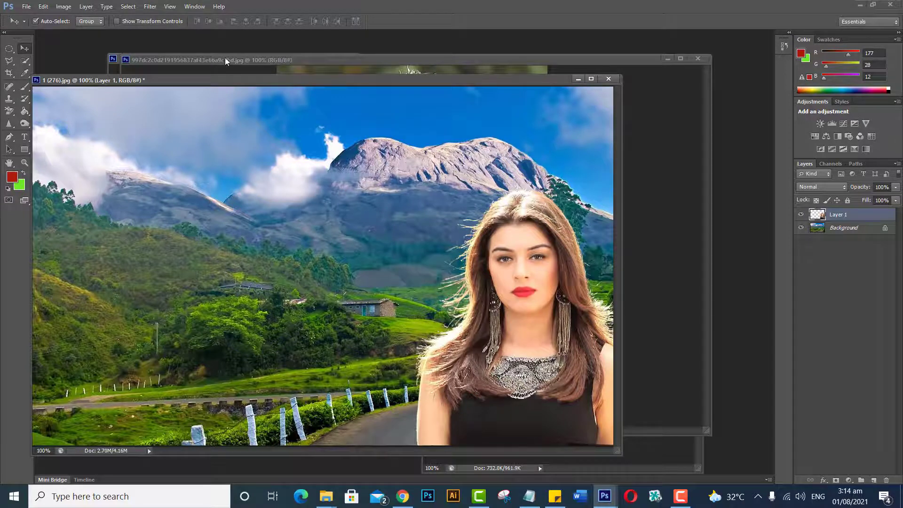
{"action": "left_click_drag", "start_coordinate": [226, 59], "coordinate": [277, 142]}
{"action": "left_click_drag", "start_coordinate": [336, 81], "coordinate": [435, 144]}
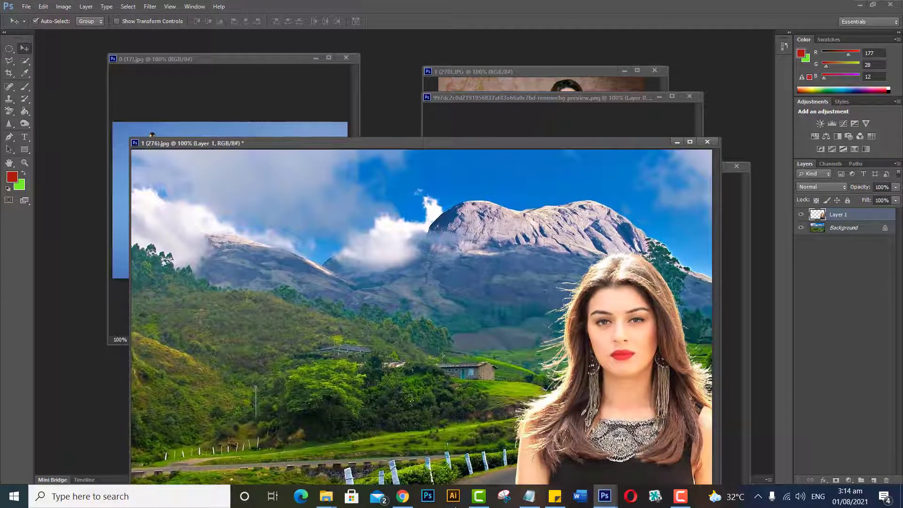
Switch to Chrome and revisit the remove.bg upload page, Shopify's business name generator and the Fiverr gig search results
{"action": "left_click", "coordinate": [403, 496]}
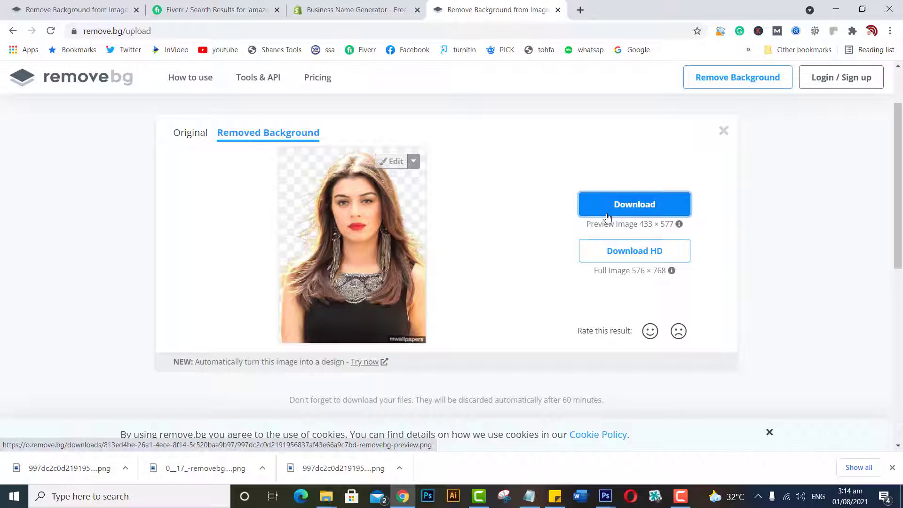
{"action": "left_click", "coordinate": [94, 12]}
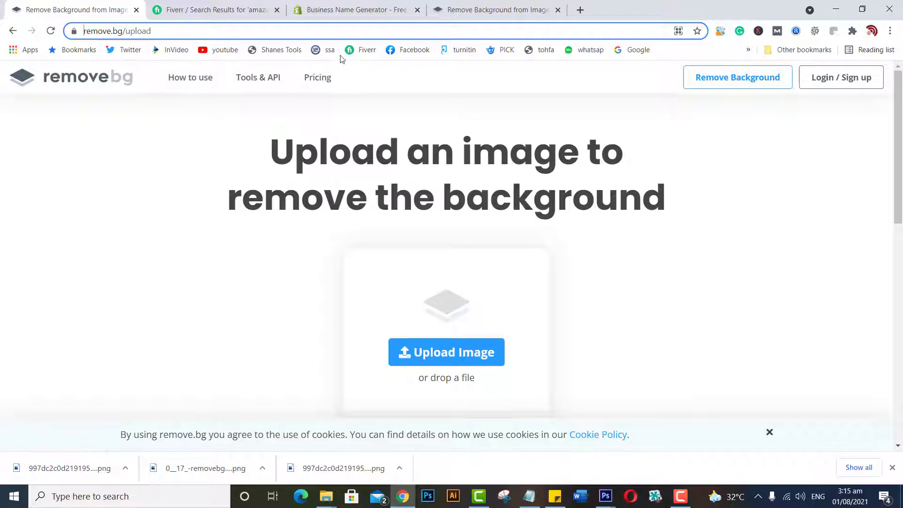
{"action": "left_click", "coordinate": [331, 13]}
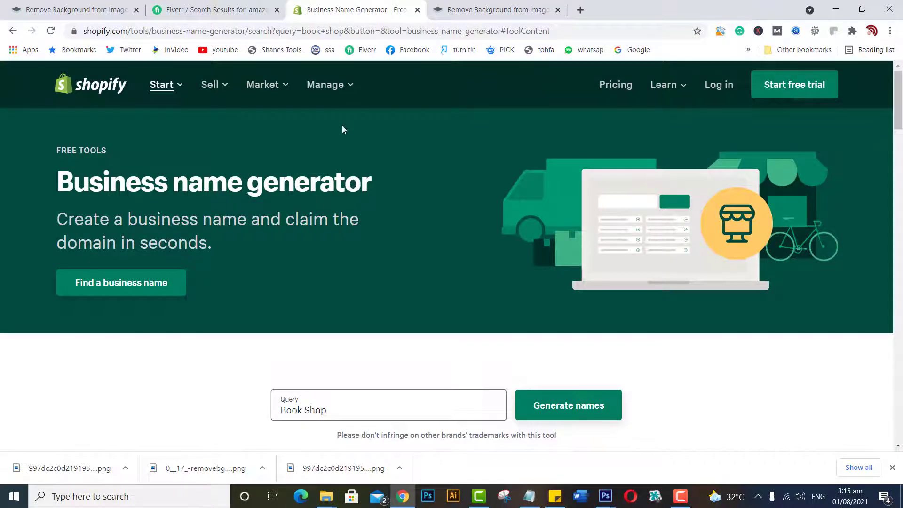
{"action": "left_click", "coordinate": [174, 13]}
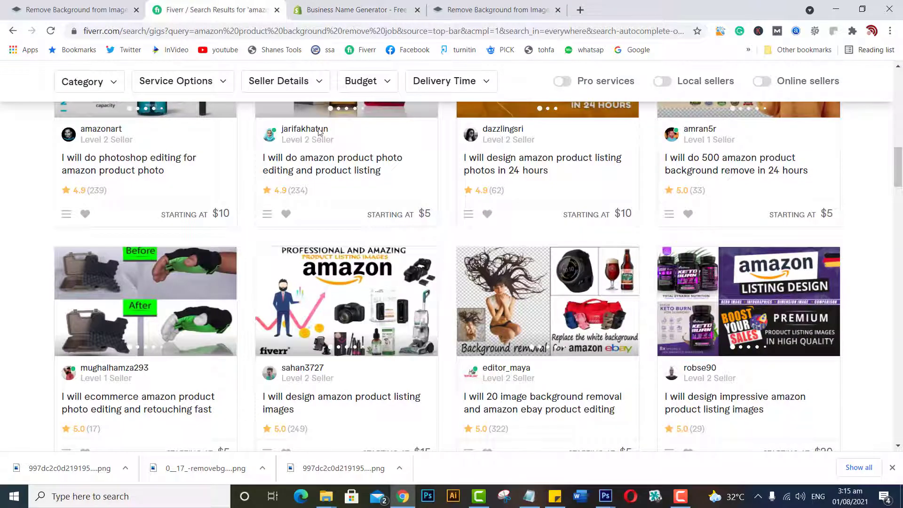